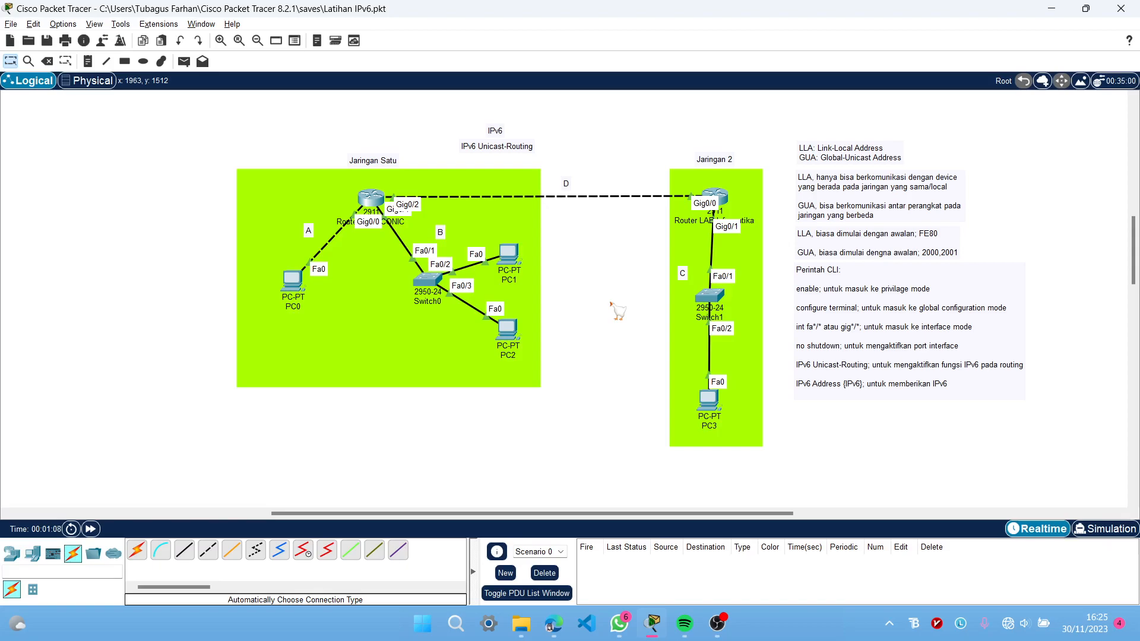
pyautogui.moveTo(389, 328); pyautogui.dragTo(205, 236)
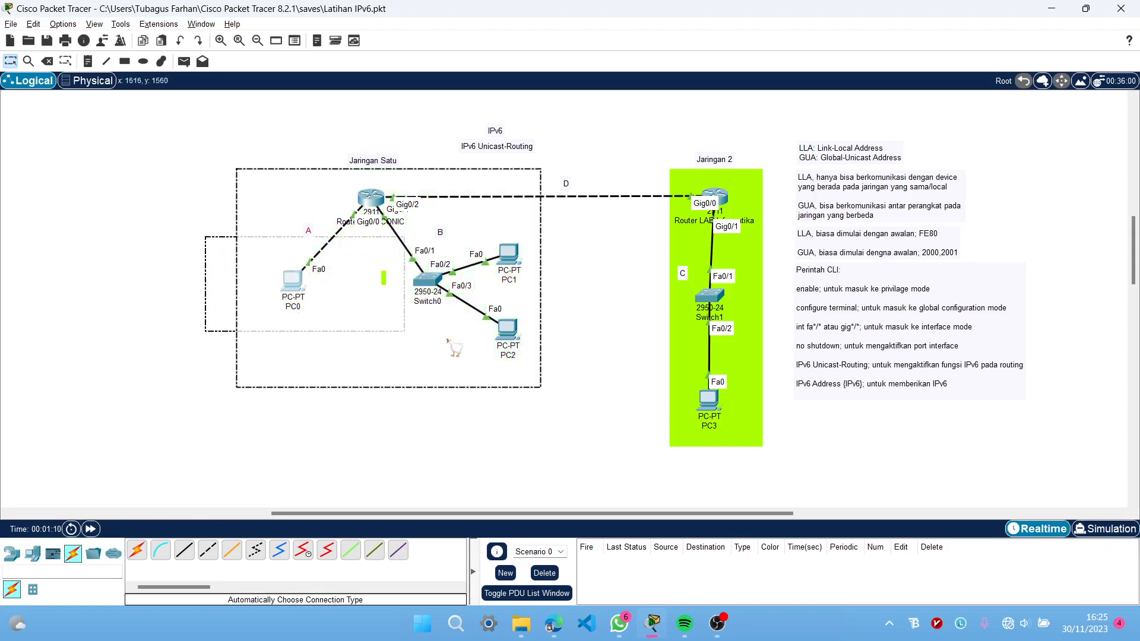
pyautogui.click(581, 392)
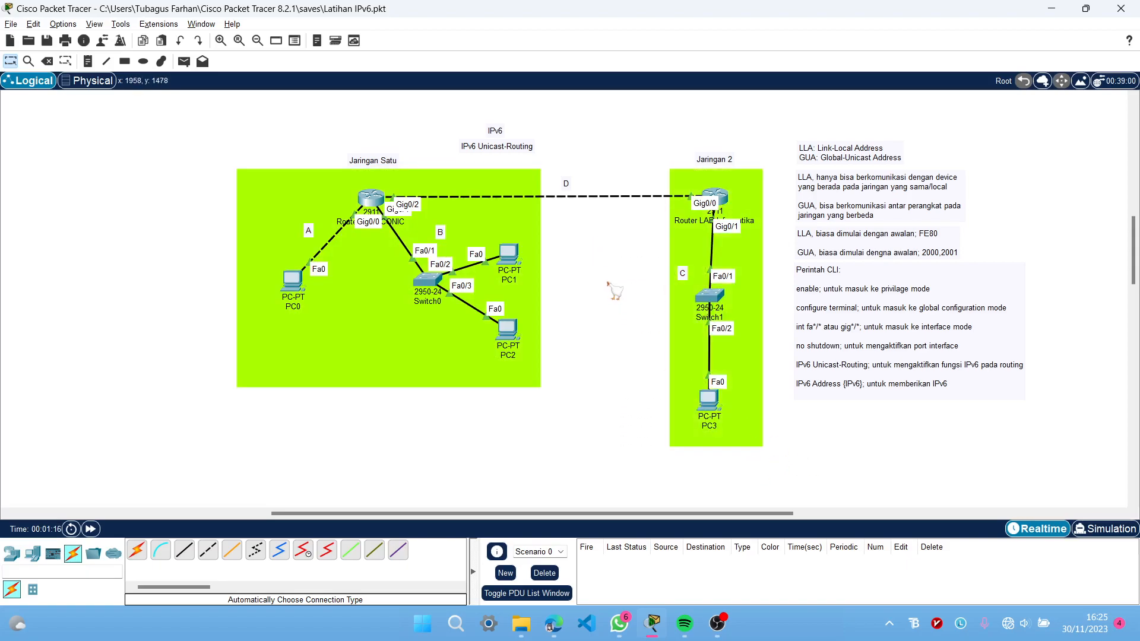
pyautogui.moveTo(623, 146); pyautogui.dragTo(760, 451)
pyautogui.moveTo(647, 230); pyautogui.dragTo(795, 482)
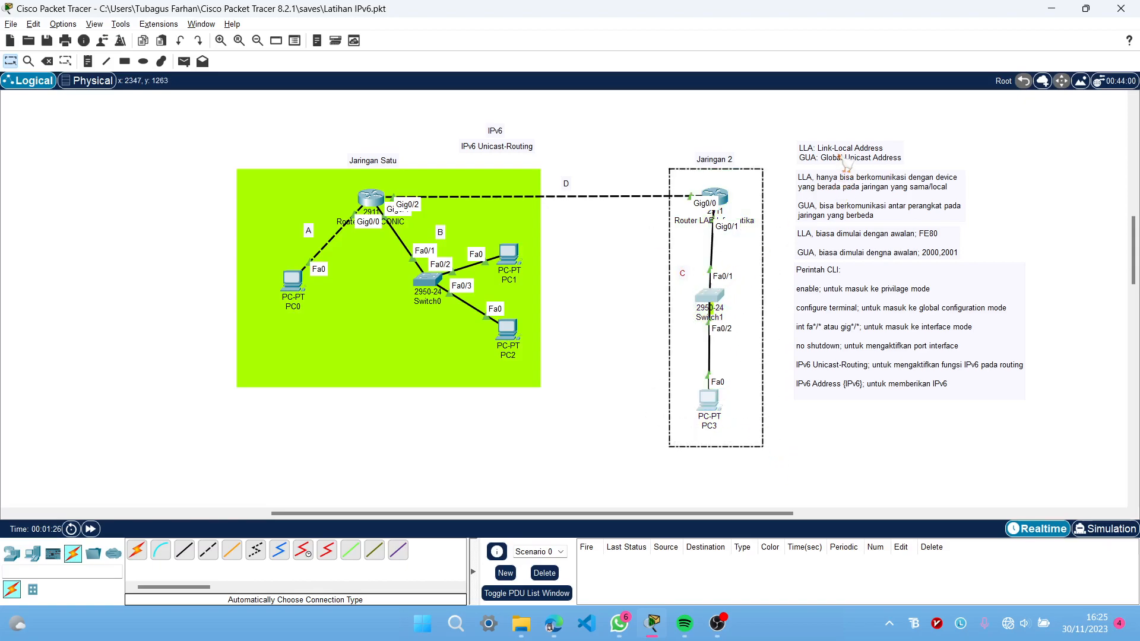
pyautogui.click(619, 256)
pyautogui.moveTo(620, 257); pyautogui.dragTo(754, 477)
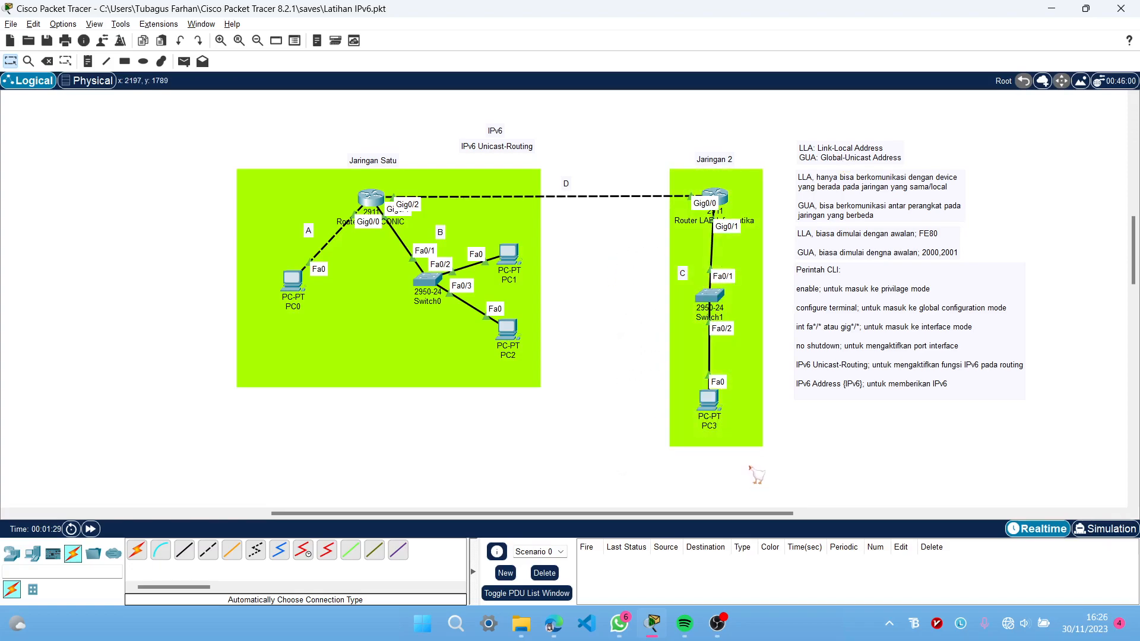
# Step: Add the note "2001:db8:ACAD:kodejaringa::1/64" to the workspace and position it above link D, between the two networks
pyautogui.click(88, 61)
pyautogui.click(594, 136)
pyautogui.write('2001')
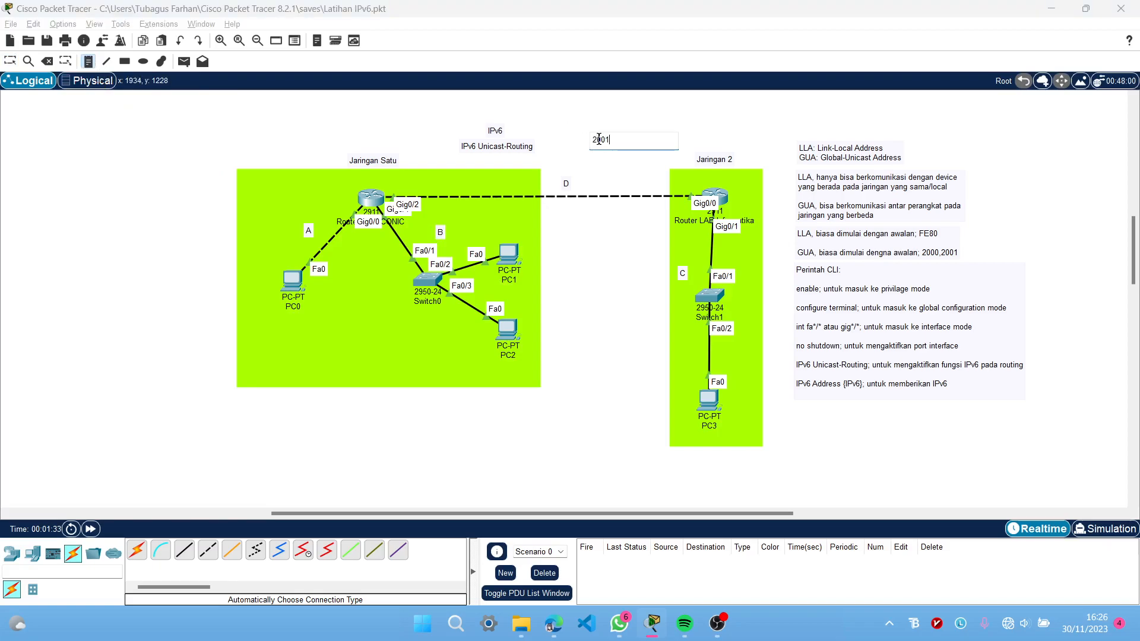
pyautogui.write(':db8:ACAD:kodejaringa::1/64')
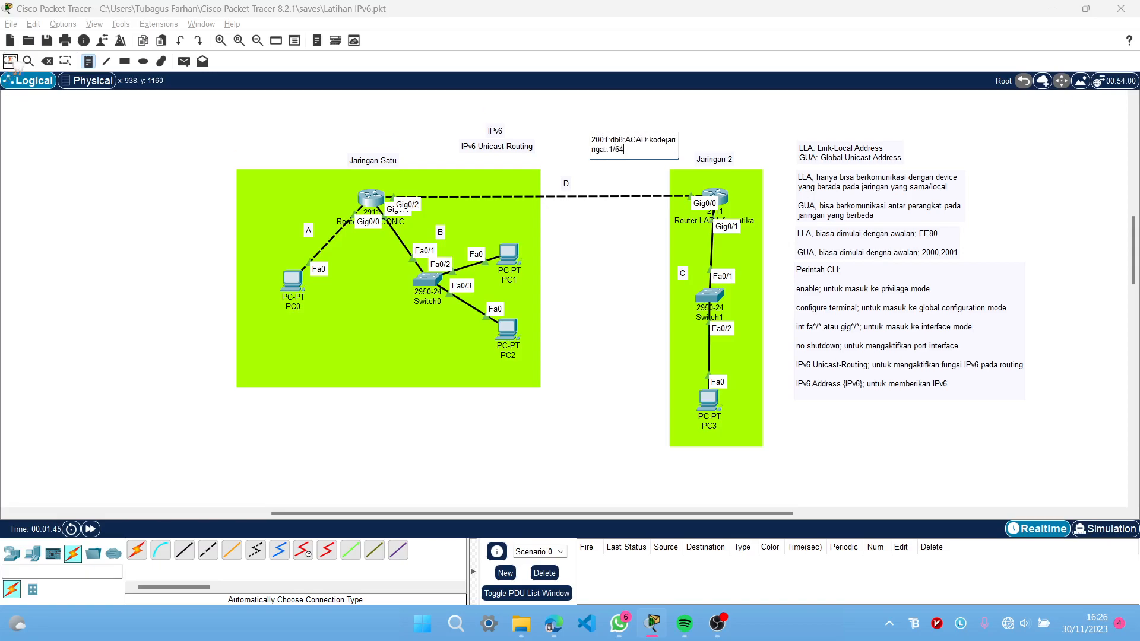
pyautogui.click(10, 61)
pyautogui.moveTo(649, 146); pyautogui.dragTo(617, 143)
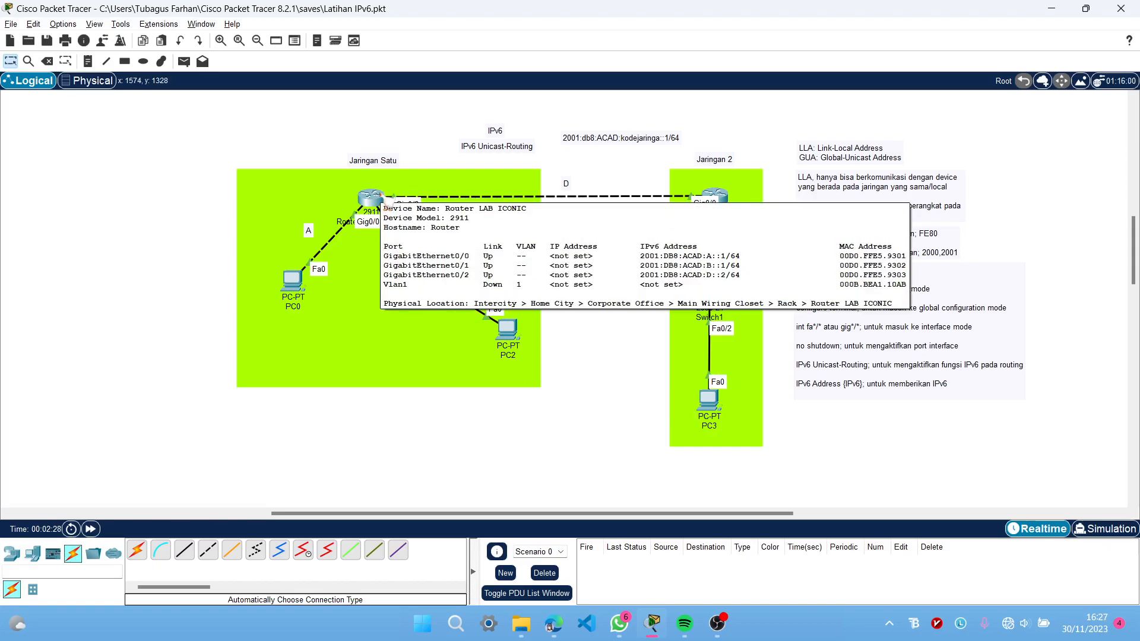
# Step: Open the command line of Router LAB ICONIC and enter global configuration mode with en and conf t
pyautogui.click(371, 199)
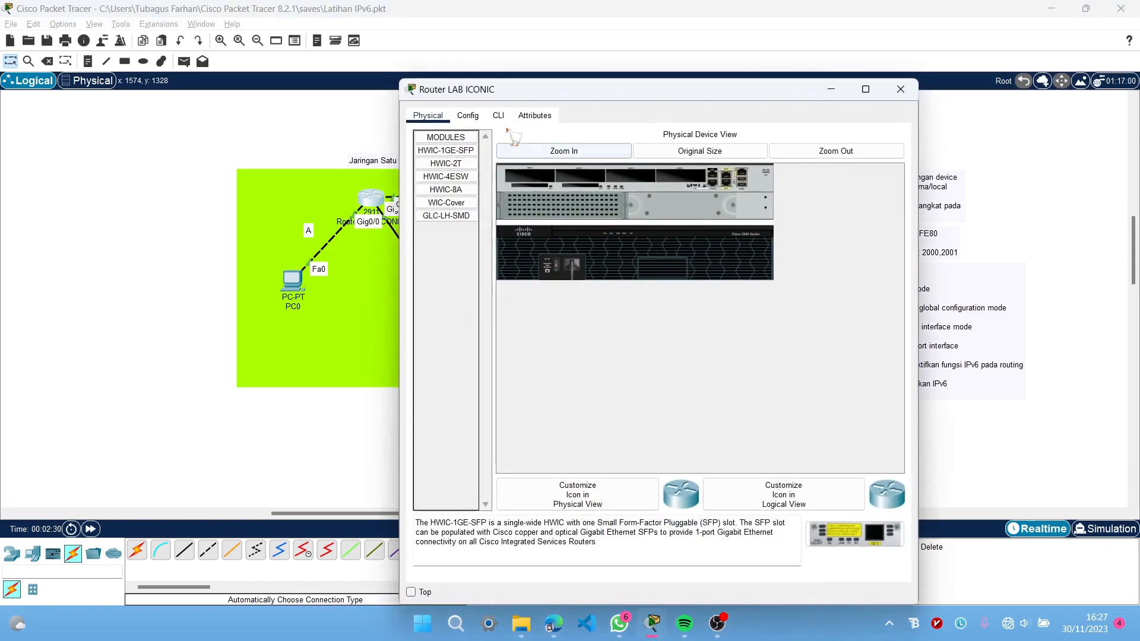
pyautogui.click(498, 116)
pyautogui.press('Return')
pyautogui.write('en')
pyautogui.press('Return')
pyautogui.write('conf t')
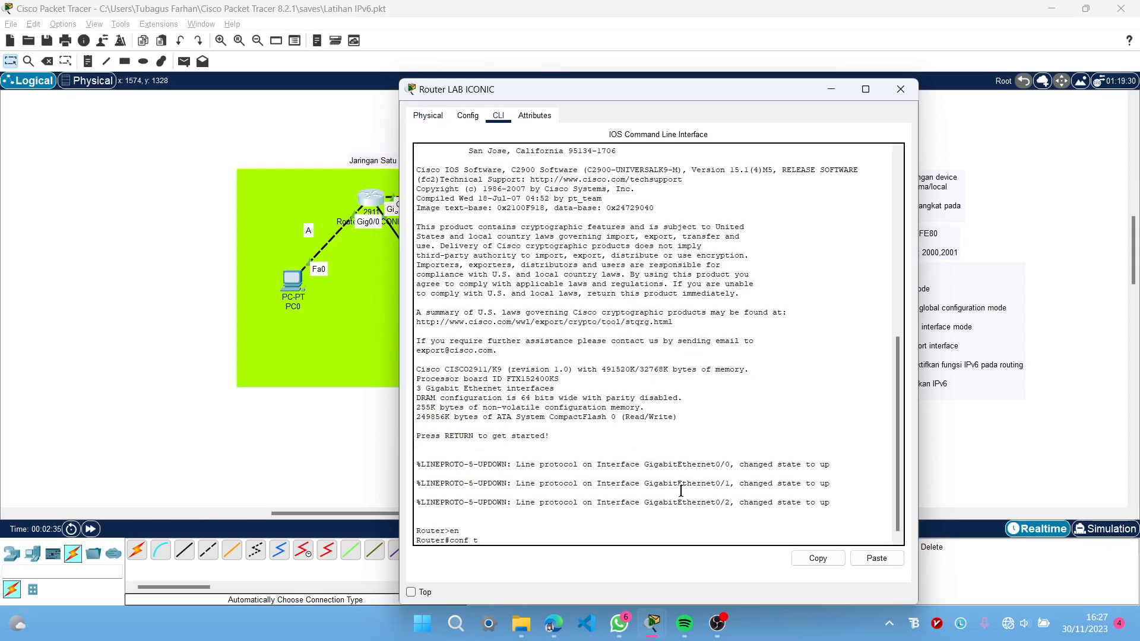
pyautogui.press('Return')
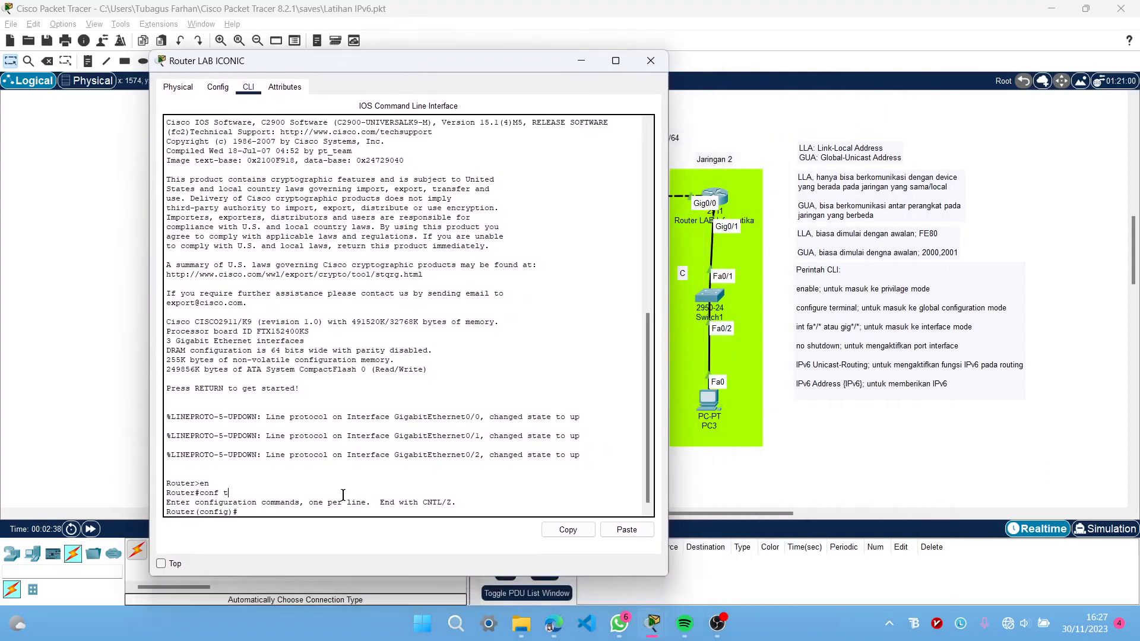
# Step: Create the IPv6 RIP routing process AKURIP on Router LAB ICONIC and return to global configuration mode
pyautogui.write('ipv6 router rip')
pyautogui.write('AKURIP')
pyautogui.press('Return')
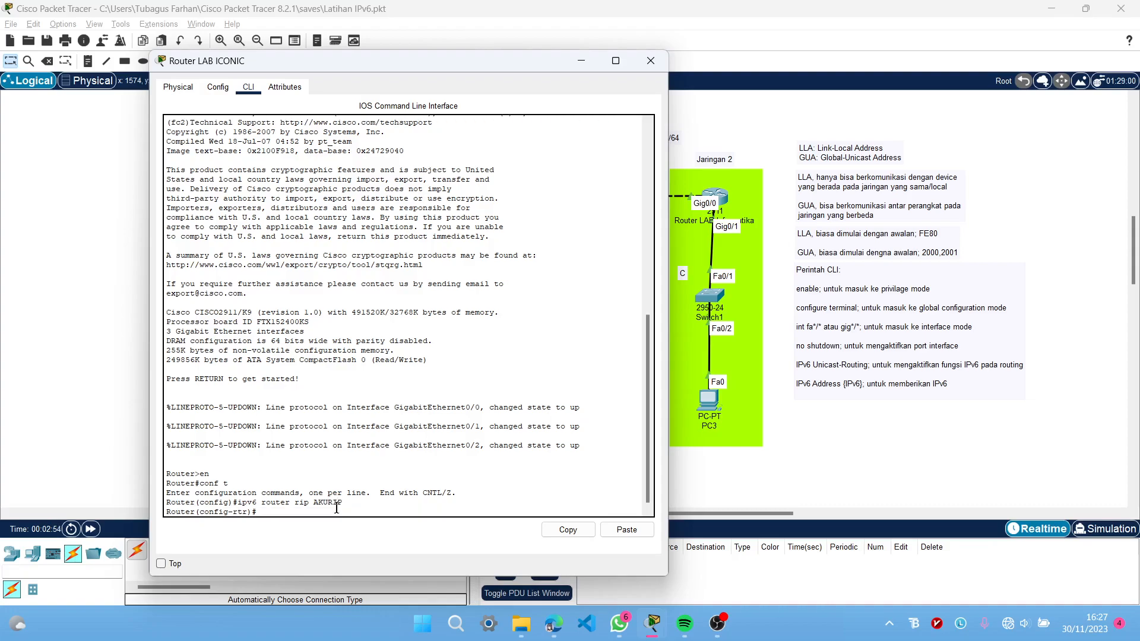
pyautogui.write('ex')
pyautogui.press('Return')
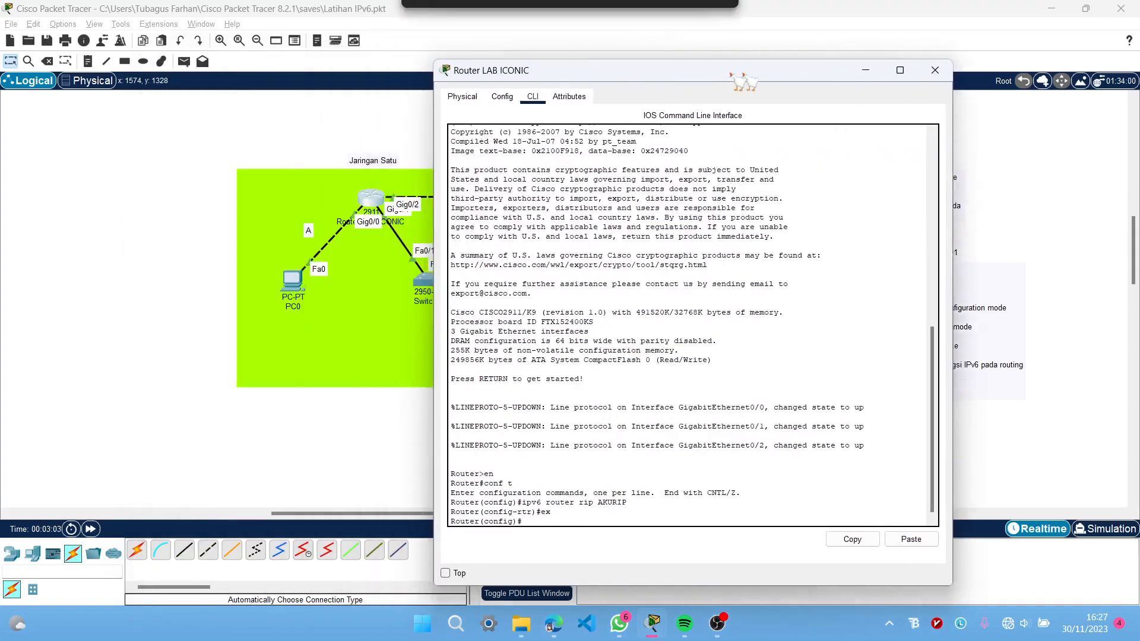
# Step: Enable IPv6 RIP process AKURIP on interface gig0/1 of Router LAB ICONIC, keeping the left network's topology uncovered
pyautogui.moveTo(448, 64); pyautogui.dragTo(848, 66)
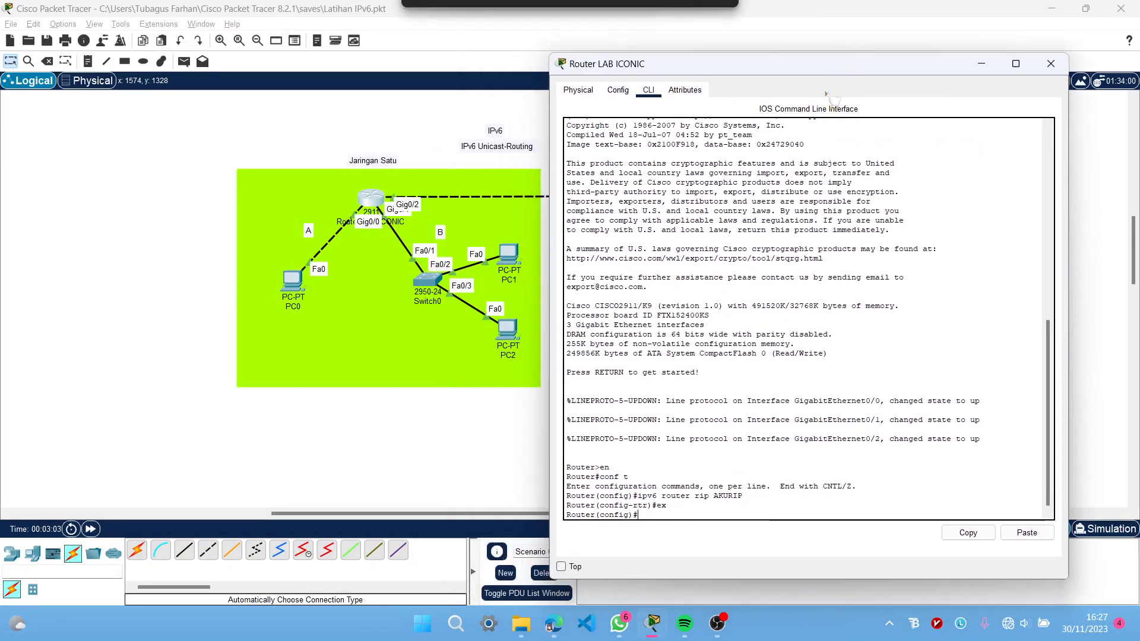
pyautogui.write('int')
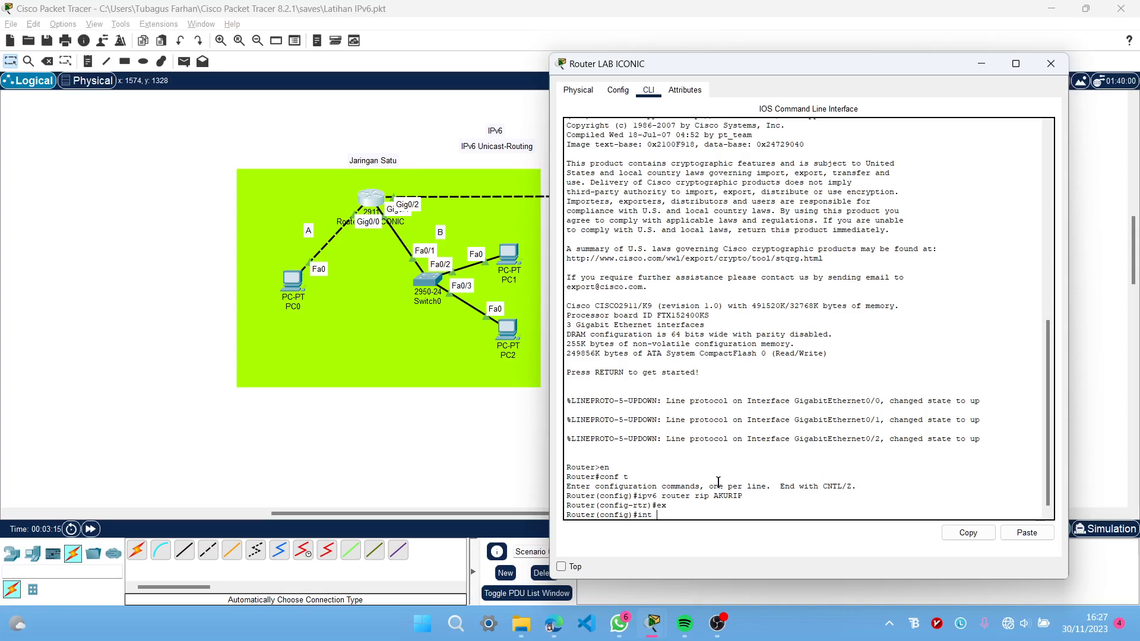
pyautogui.write('gig 0/1')
pyautogui.press('BackSpace')
pyautogui.press('Return')
pyautogui.write('ipv6 rip AKURIP')
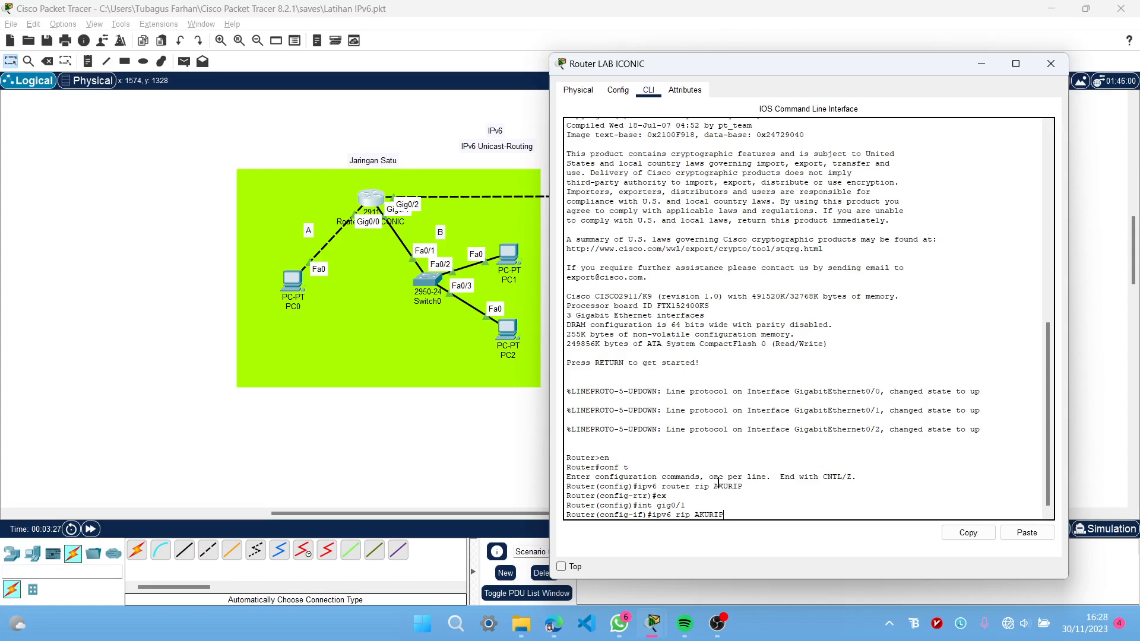
pyautogui.press('Return')
pyautogui.press('Up')
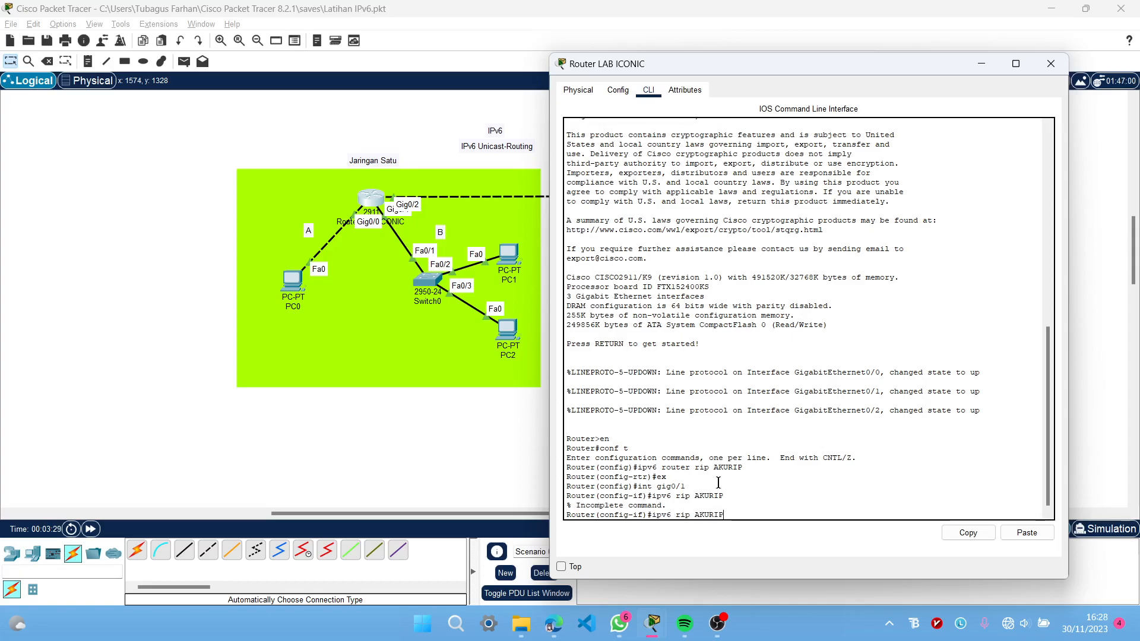
pyautogui.write('enable')
pyautogui.press('Return')
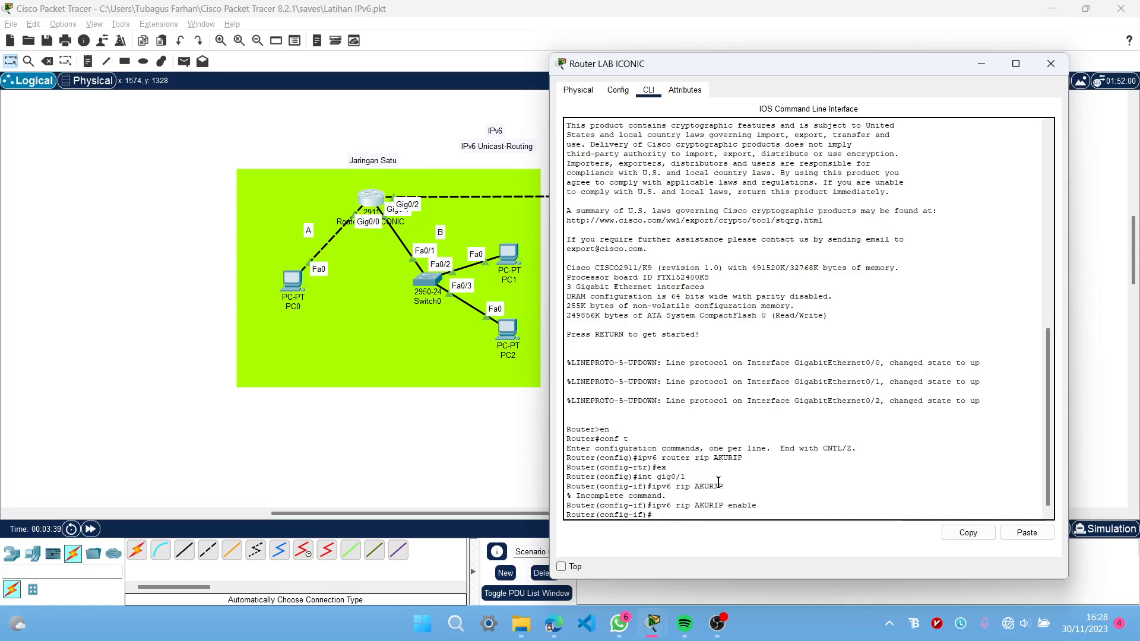
# Step: Enable IPv6 RIP process AKURIP on interface gig0/0 of Router LAB ICONIC
pyautogui.press('Up')
pyautogui.press('BackSpace')
pyautogui.press('BackSpace')
pyautogui.press('BackSpace')
pyautogui.press('BackSpace')
pyautogui.press('BackSpace')
pyautogui.press('BackSpace')
pyautogui.press('BackSpace')
pyautogui.press('Up')
pyautogui.press('Up')
pyautogui.press('BackSpace')
pyautogui.write('0')
pyautogui.press('Return')
pyautogui.press('Up')
pyautogui.press('Up')
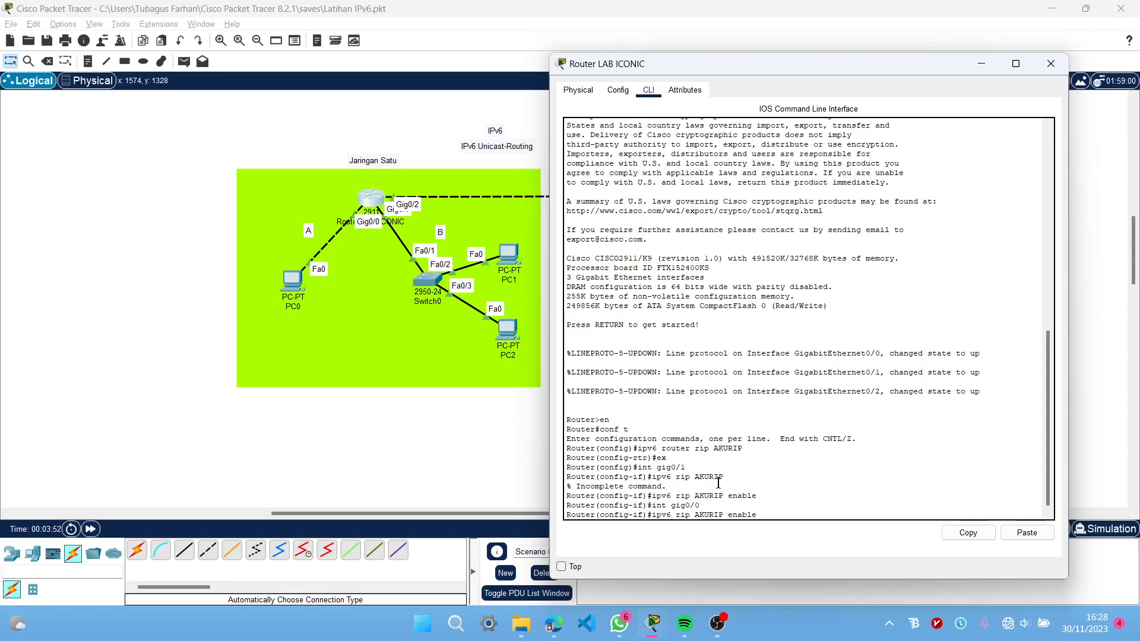
pyautogui.press('Return')
# Step: Enable IPv6 RIP process AKURIP on interface gig0/2 of Router LAB ICONIC and exit interface configuration
pyautogui.press('Up')
pyautogui.press('Up')
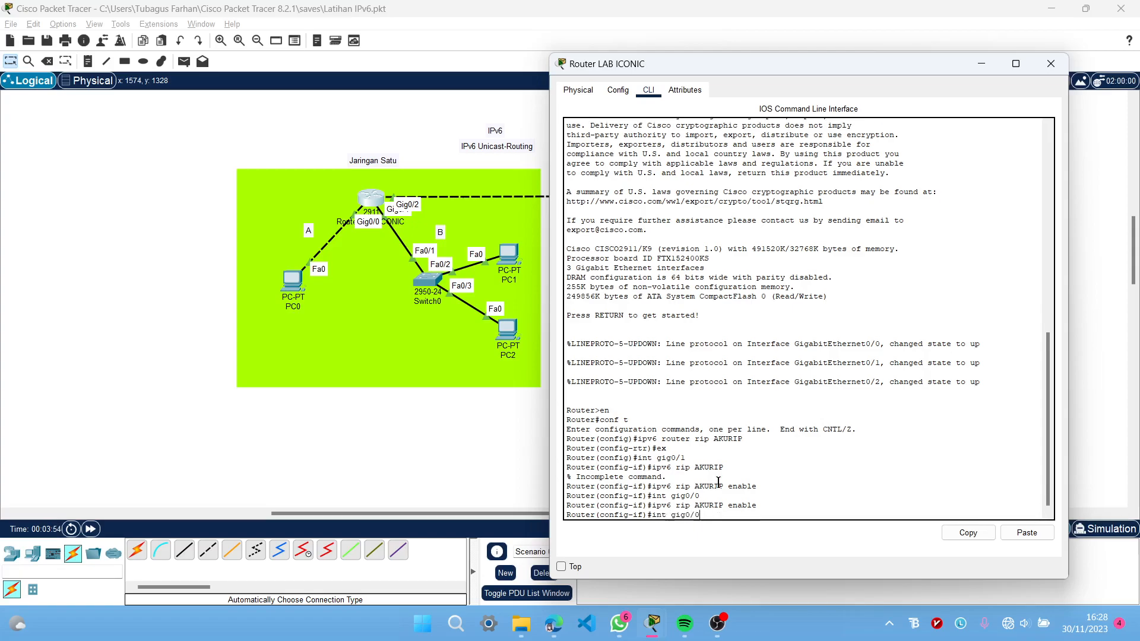
pyautogui.press('BackSpace')
pyautogui.write('2')
pyautogui.press('Return')
pyautogui.press('Up')
pyautogui.press('Up')
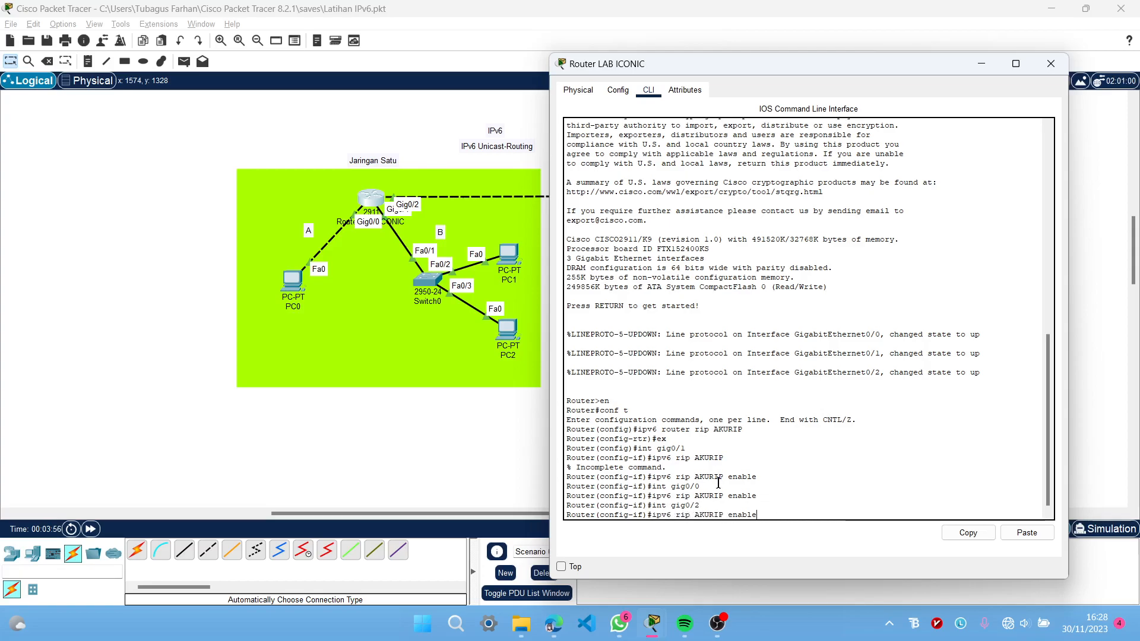
pyautogui.press('Return')
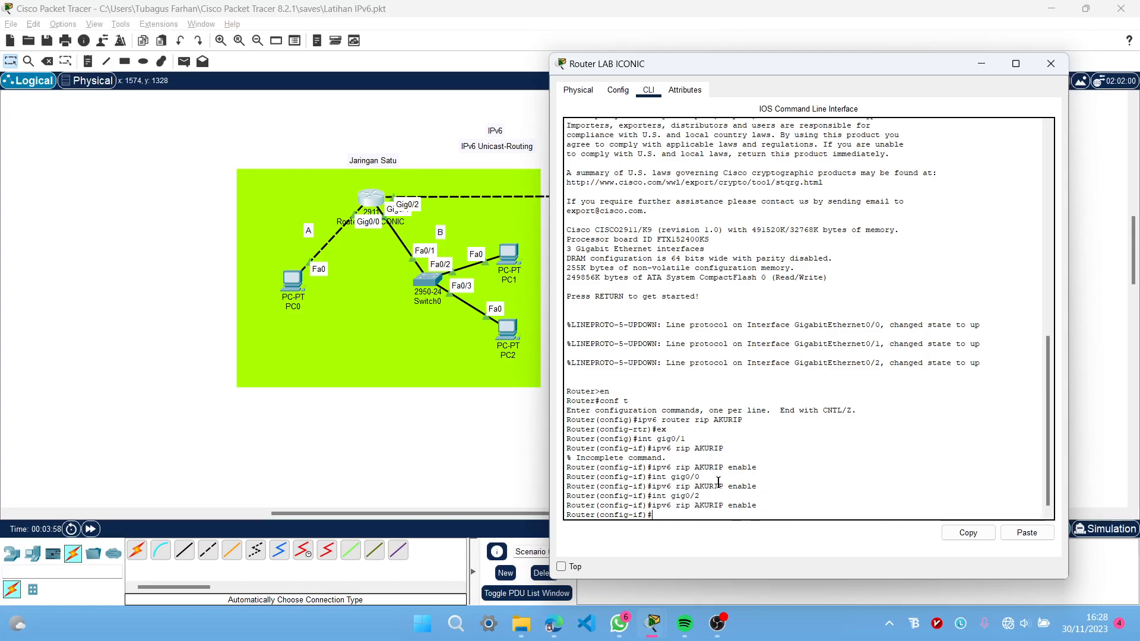
pyautogui.write('ex')
pyautogui.press('Return')
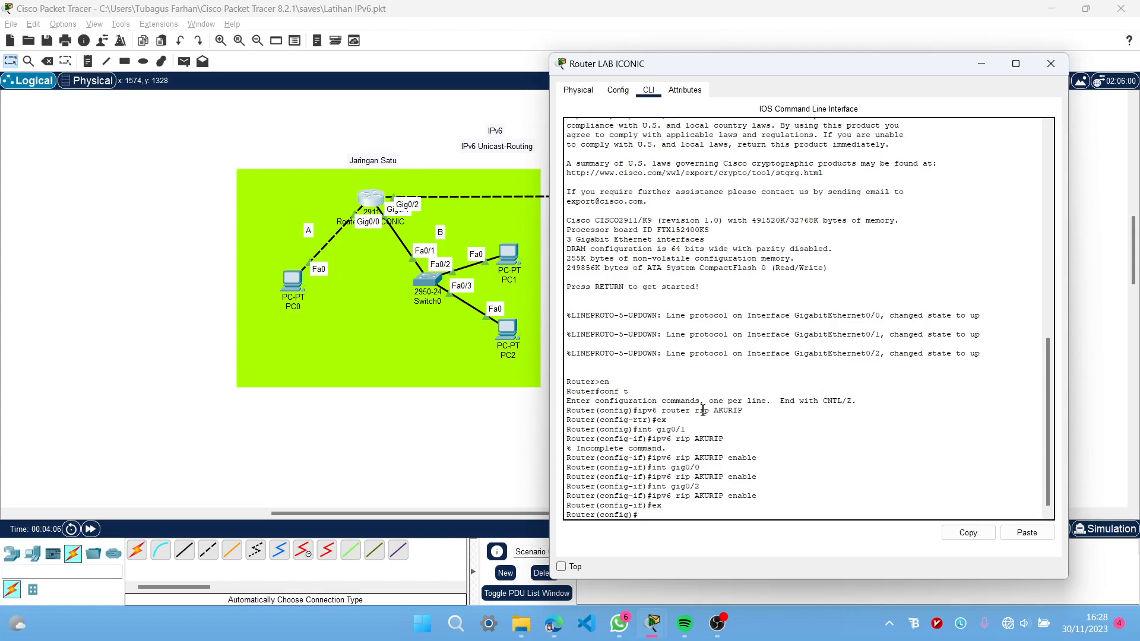
pyautogui.moveTo(636, 410); pyautogui.dragTo(796, 415)
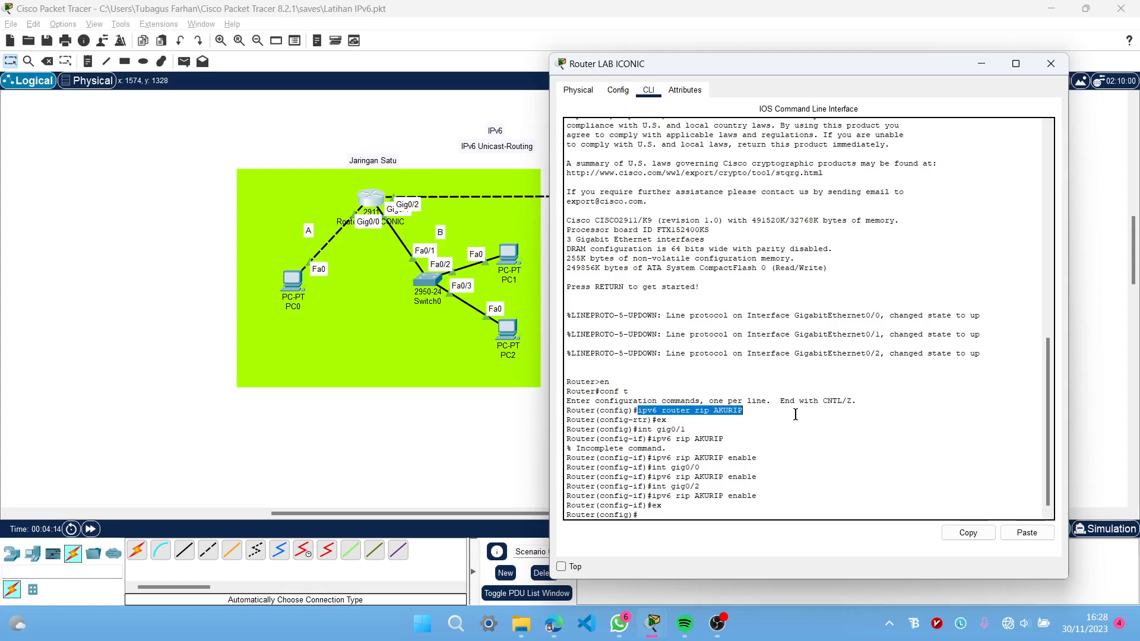
pyautogui.click(788, 415)
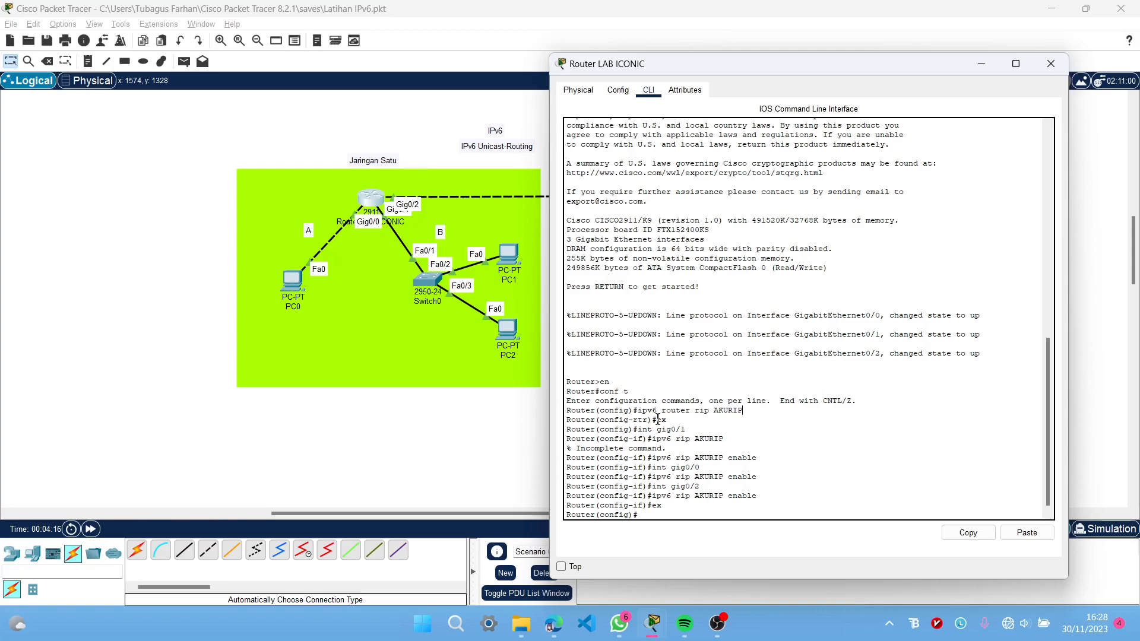
pyautogui.moveTo(595, 420); pyautogui.dragTo(647, 423)
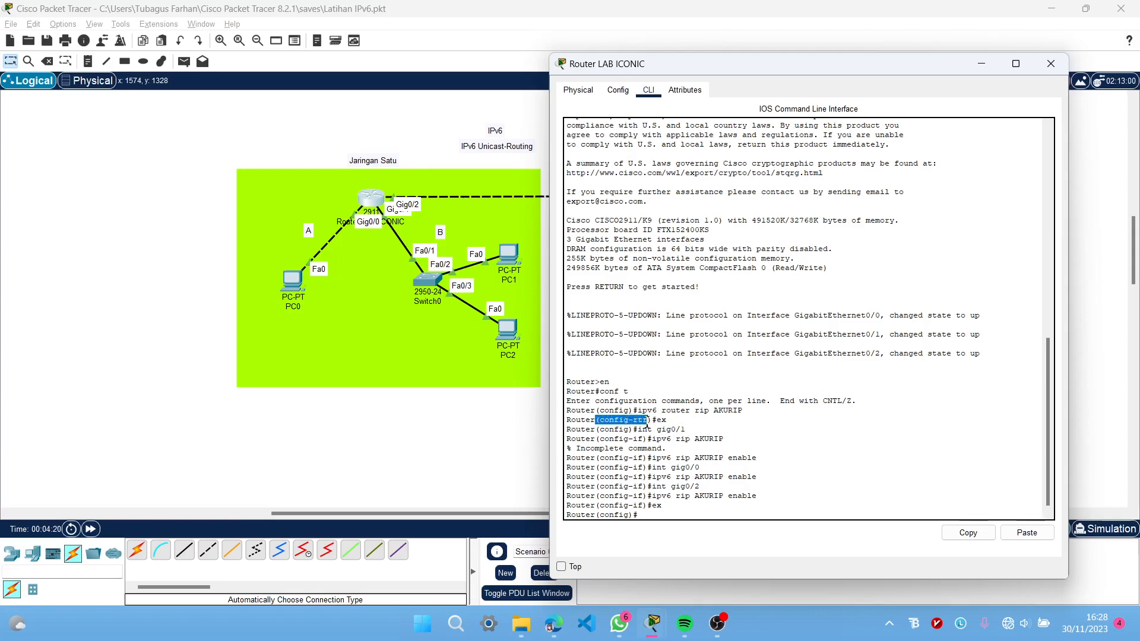
pyautogui.click(660, 421)
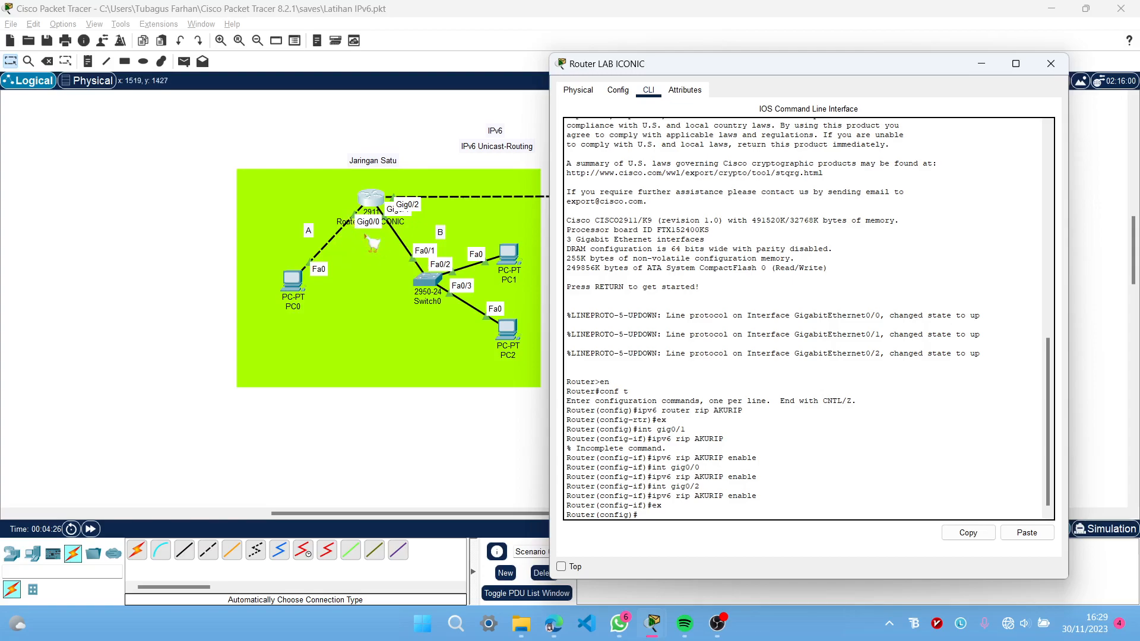
pyautogui.moveTo(656, 439); pyautogui.dragTo(734, 439)
pyautogui.click(736, 438)
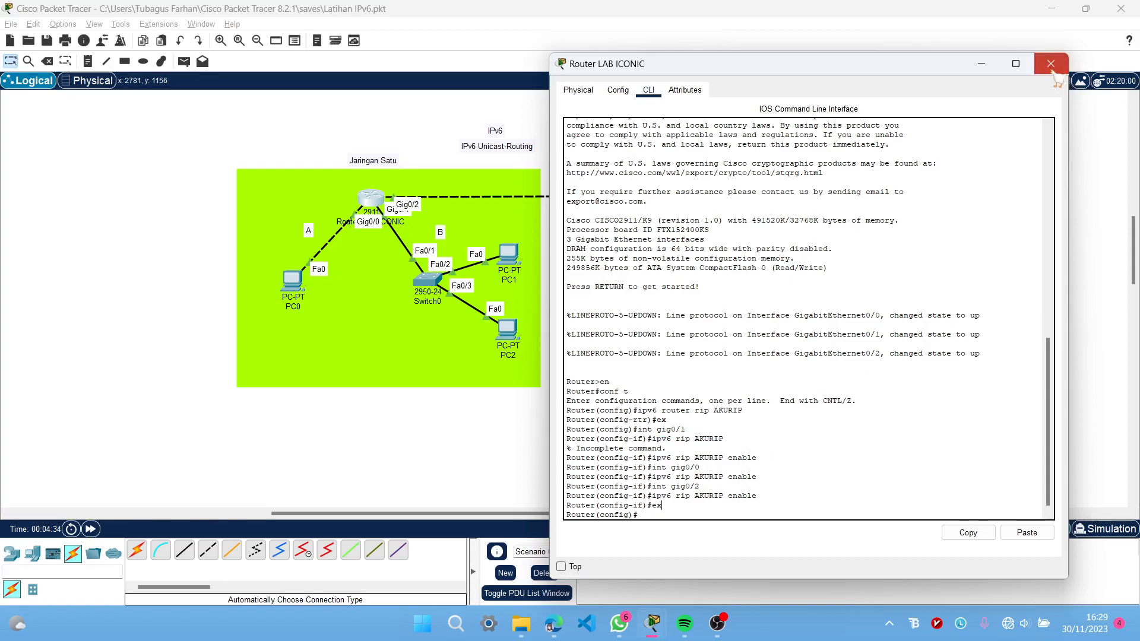
# Step: Switch from Router LAB ICONIC to the command line of Router LAB Informatika and enter global configuration mode from the terminal
pyautogui.click(1050, 64)
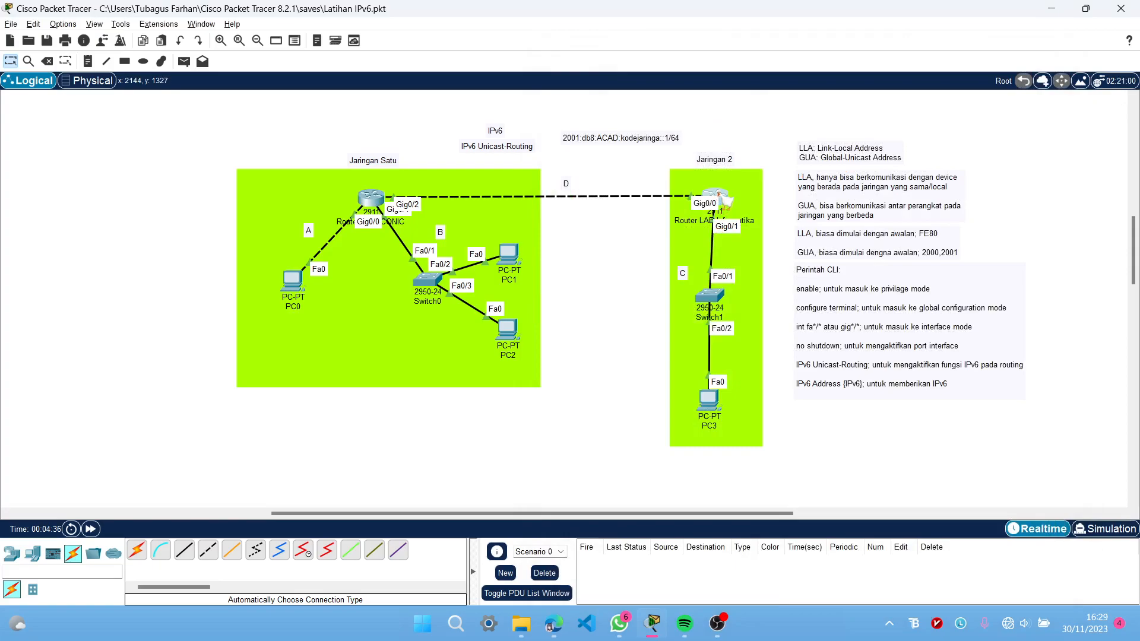
pyautogui.click(716, 198)
pyautogui.click(498, 116)
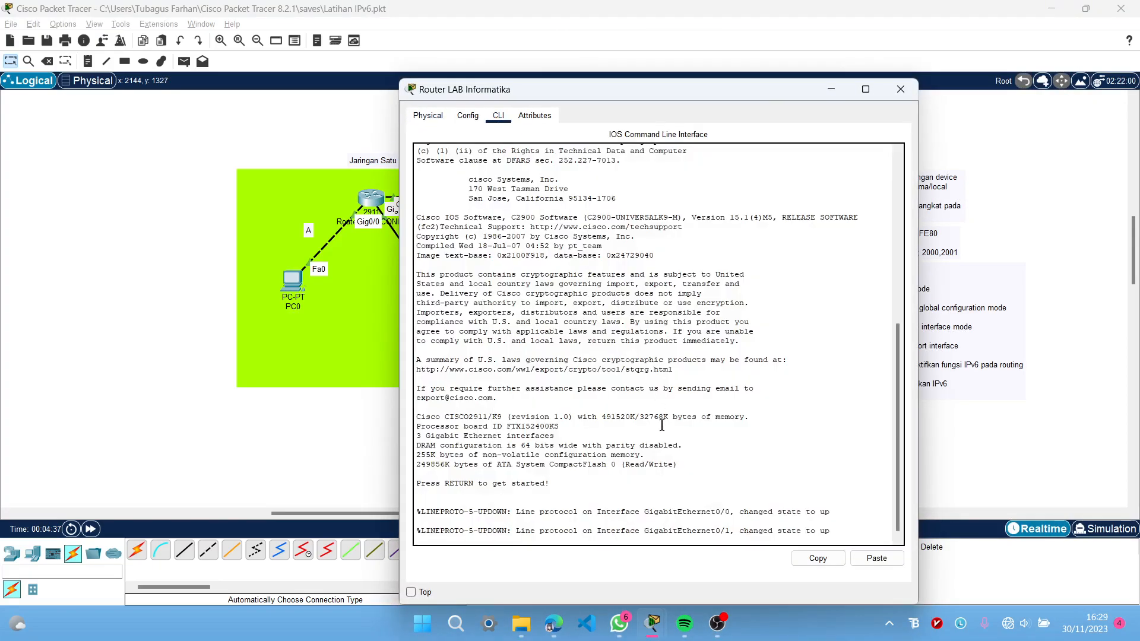
pyautogui.press('Return')
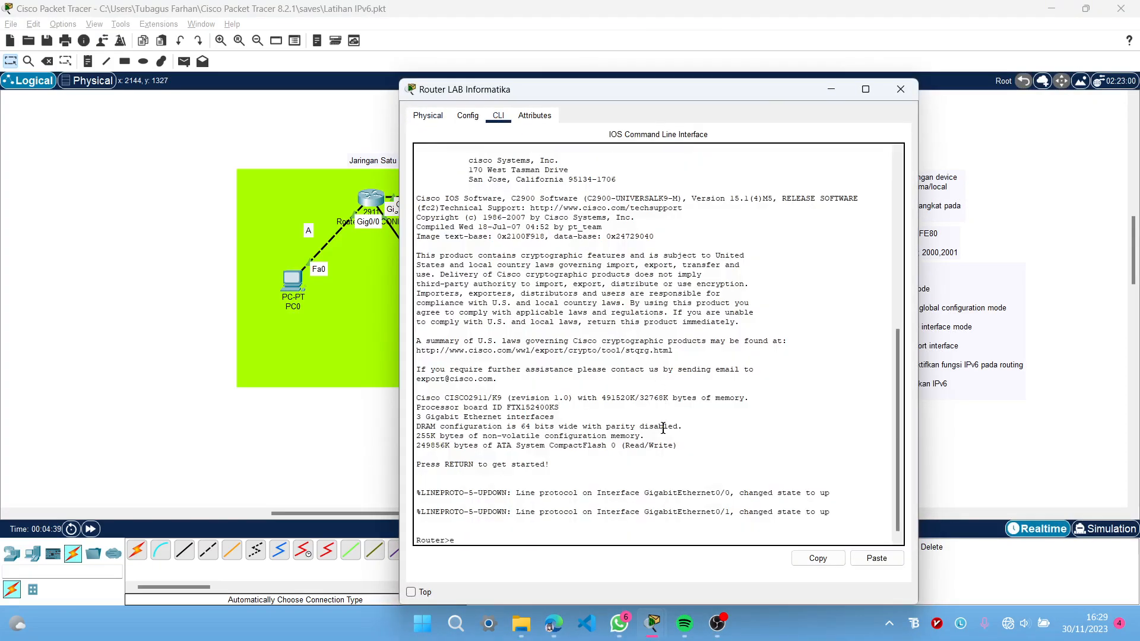
pyautogui.write('en')
pyautogui.press('Return')
pyautogui.write('conf')
pyautogui.press('Return')
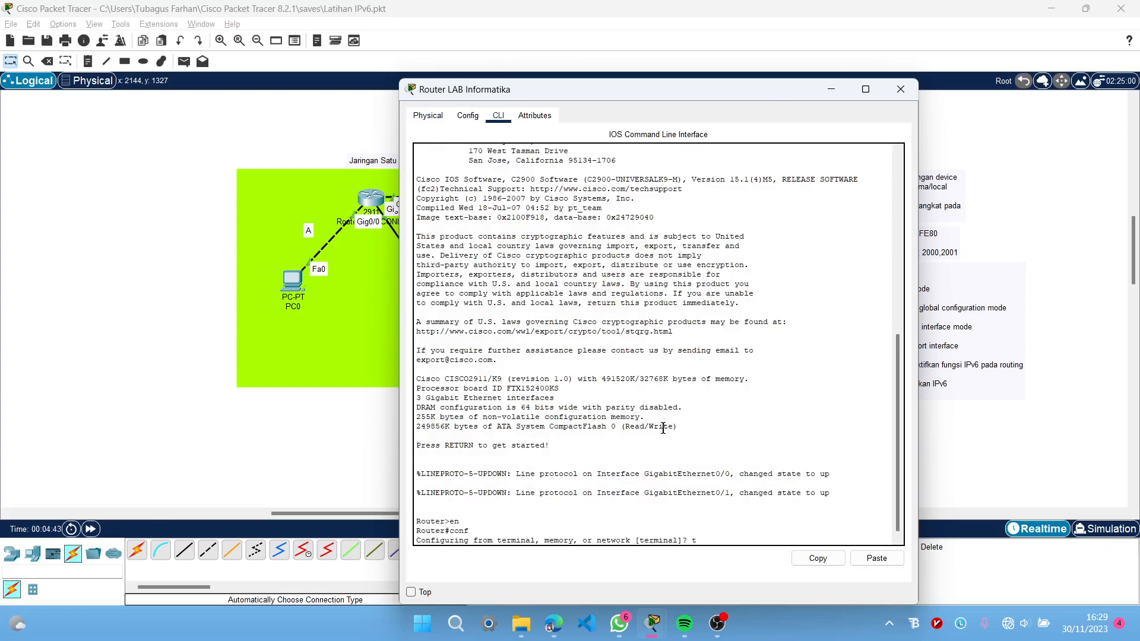
pyautogui.write('t')
pyautogui.press('Return')
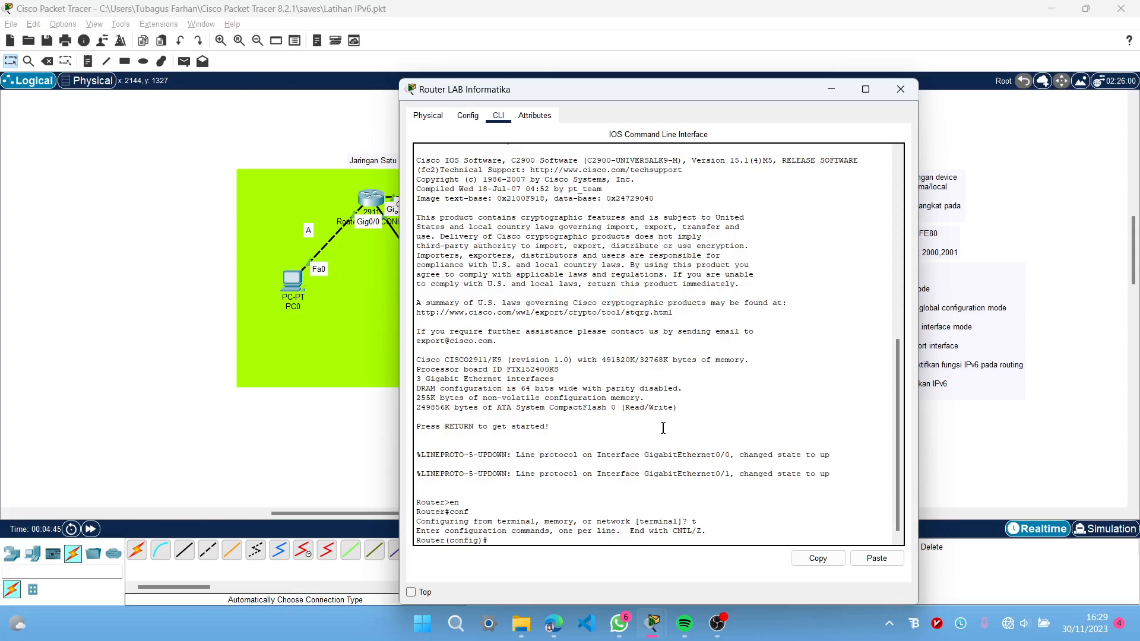
# Step: Create the IPv6 RIP routing process AKURIP on Router LAB Informatika and return to global configuration mode
pyautogui.write('ipv6 router rip AKURIP')
pyautogui.press('Return')
pyautogui.write('ex')
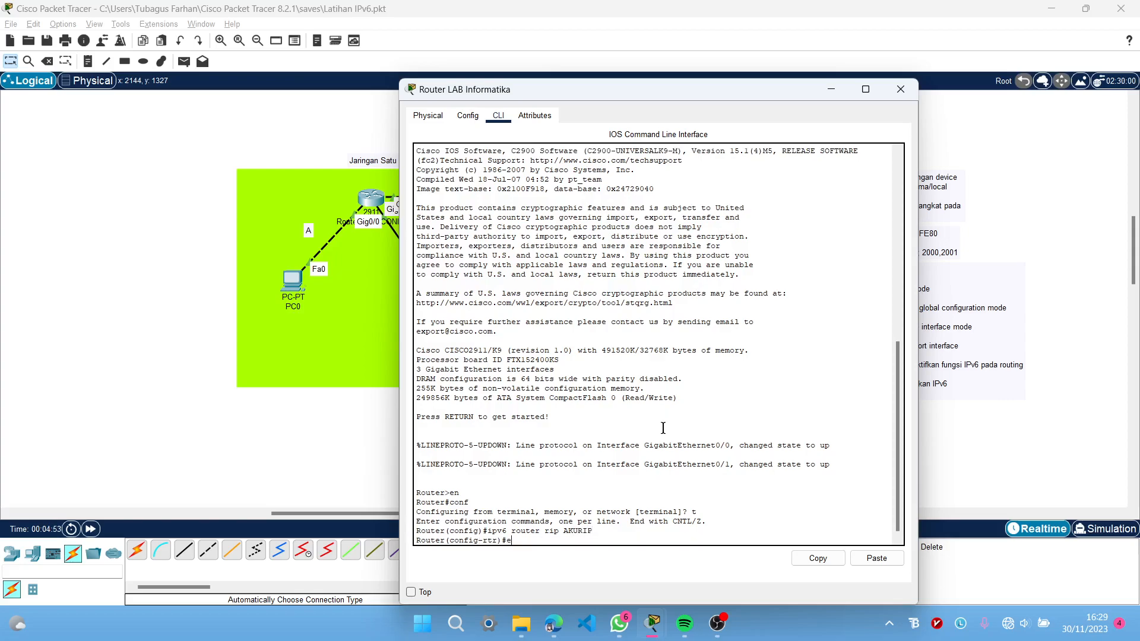
pyautogui.press('Return')
# Step: Enable IPv6 RIP process AKURIP on interface gig0/0 of Router LAB Informatika
pyautogui.write('int gig0/0')
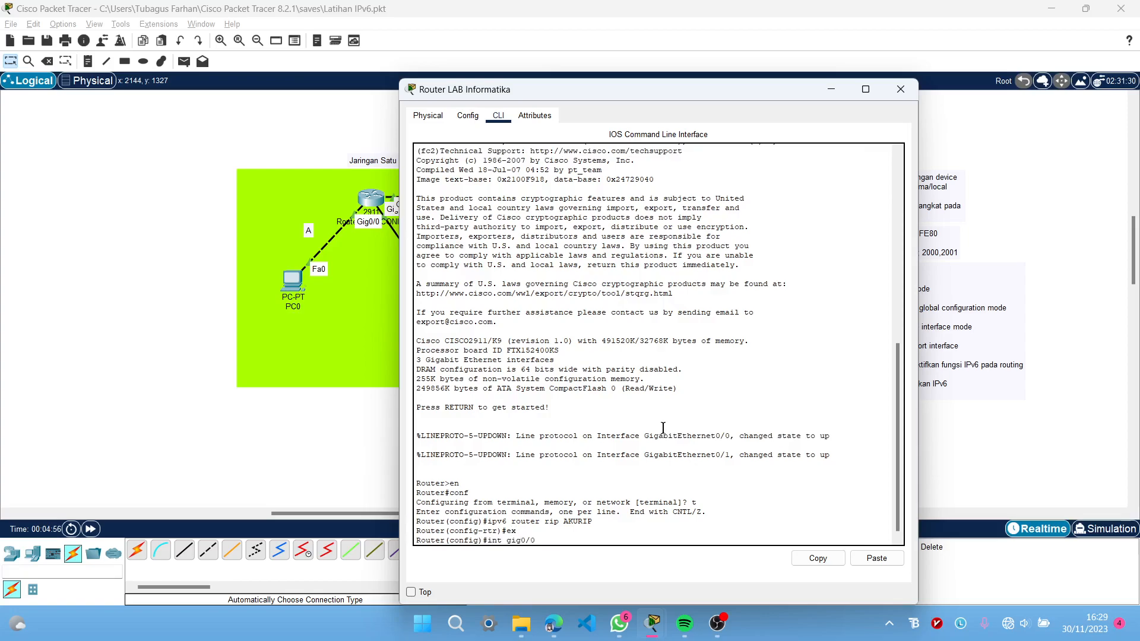
pyautogui.press('Return')
pyautogui.write('ipv6 rip AKURIP')
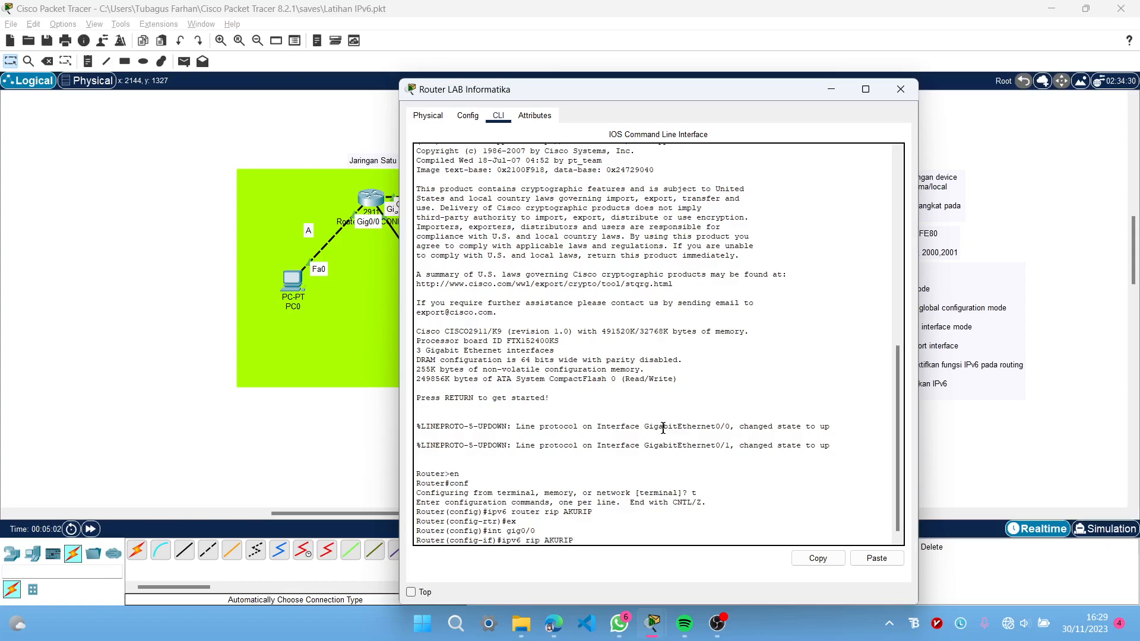
pyautogui.press('Return')
pyautogui.press('Up')
pyautogui.write('enable')
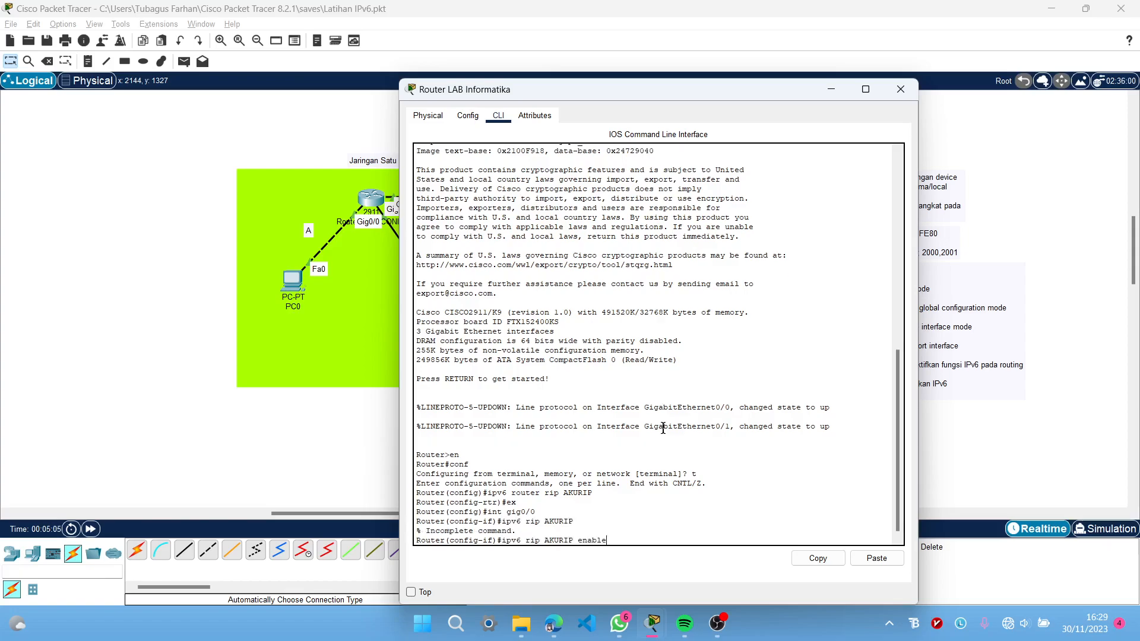
pyautogui.press('Return')
# Step: Enable IPv6 RIP process AKURIP on interface gig0/1 of Router LAB Informatika and return to privileged mode
pyautogui.press('Up')
pyautogui.press('Up')
pyautogui.press('Up')
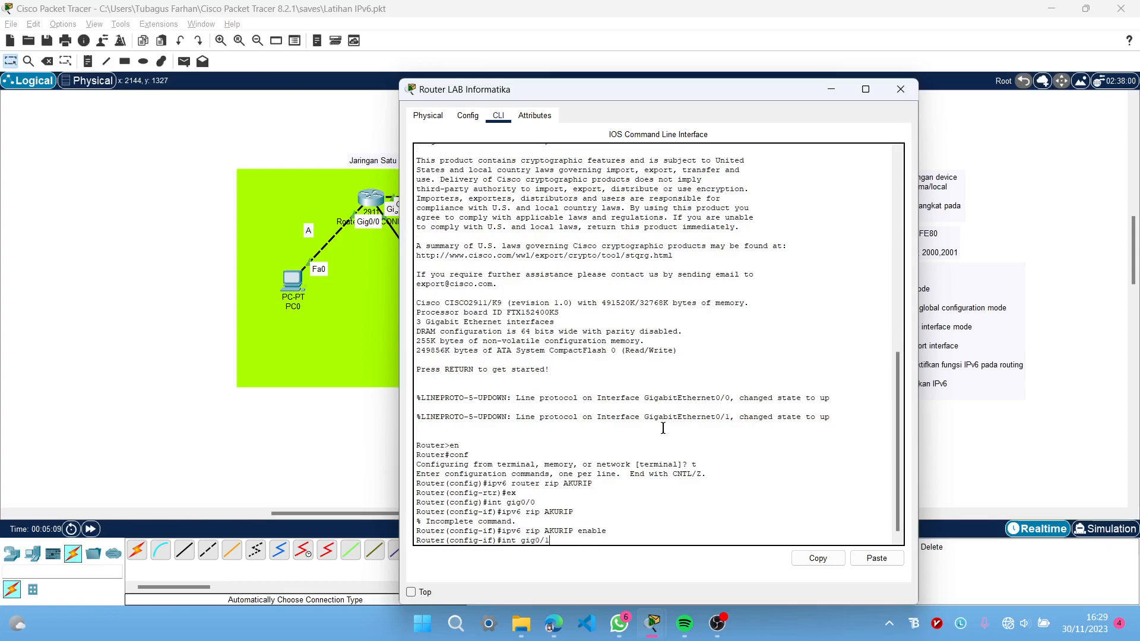
pyautogui.press('Return')
pyautogui.press('Up')
pyautogui.press('Up')
pyautogui.press('Return')
pyautogui.write('ex')
pyautogui.press('Return')
pyautogui.write('ex')
pyautogui.press('Return')
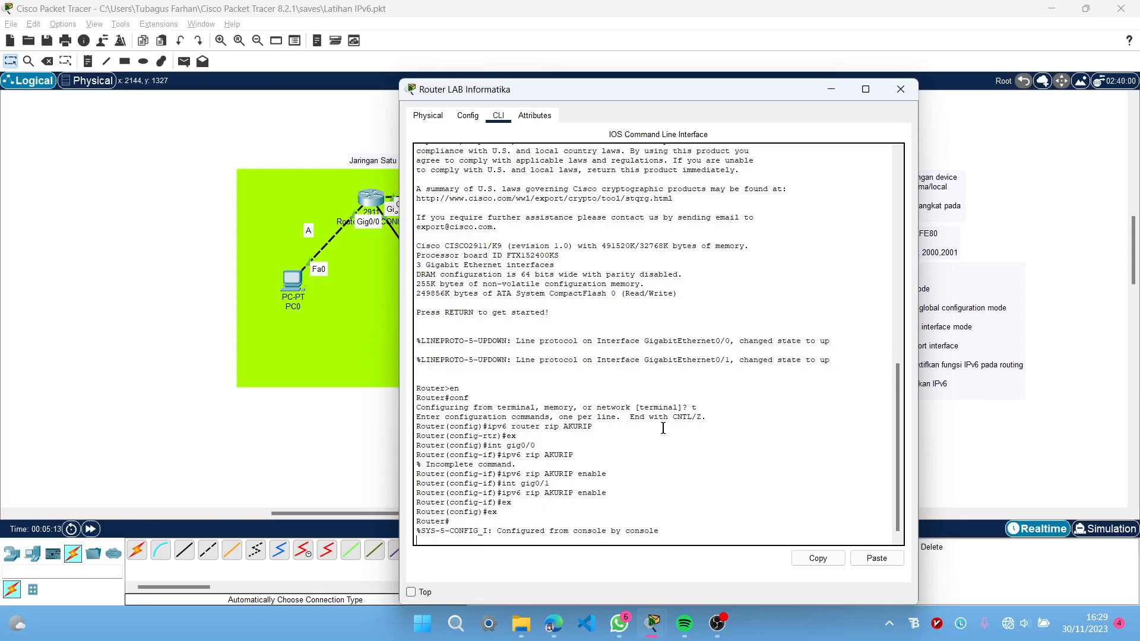
pyautogui.press('Return')
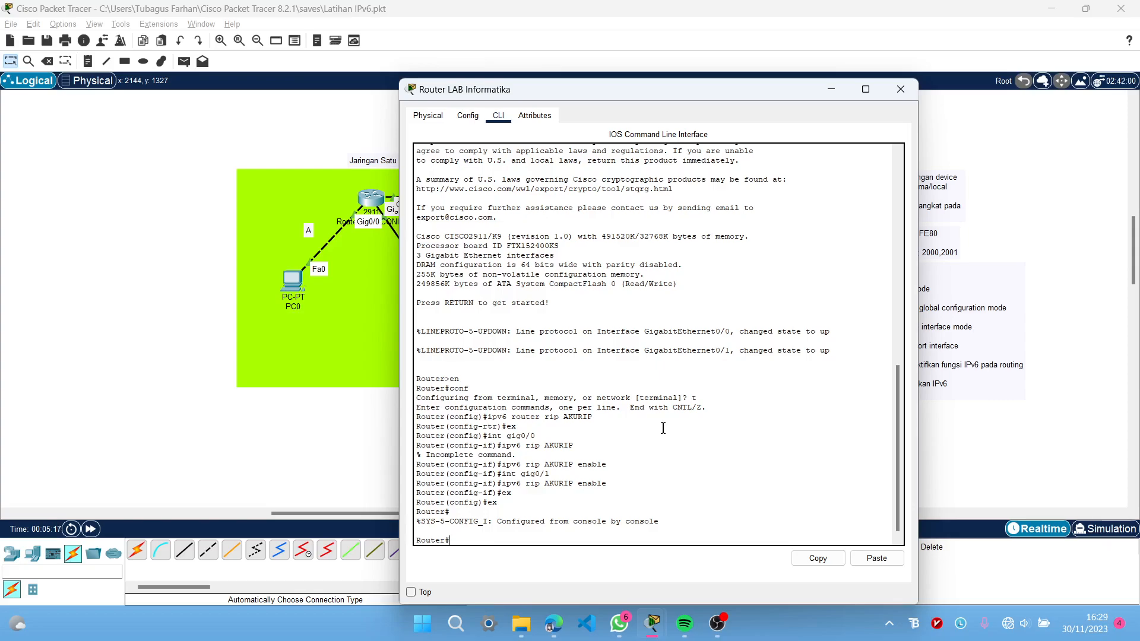
# Step: Display the IPv6 routing table of Router LAB Informatika with sh ipv6 ro
pyautogui.write('ipv6')
pyautogui.press('BackSpace')
pyautogui.press('BackSpace')
pyautogui.press('BackSpace')
pyautogui.press('BackSpace')
pyautogui.press('BackSpace')
pyautogui.write('sh ipv6 ro')
pyautogui.press('Return')
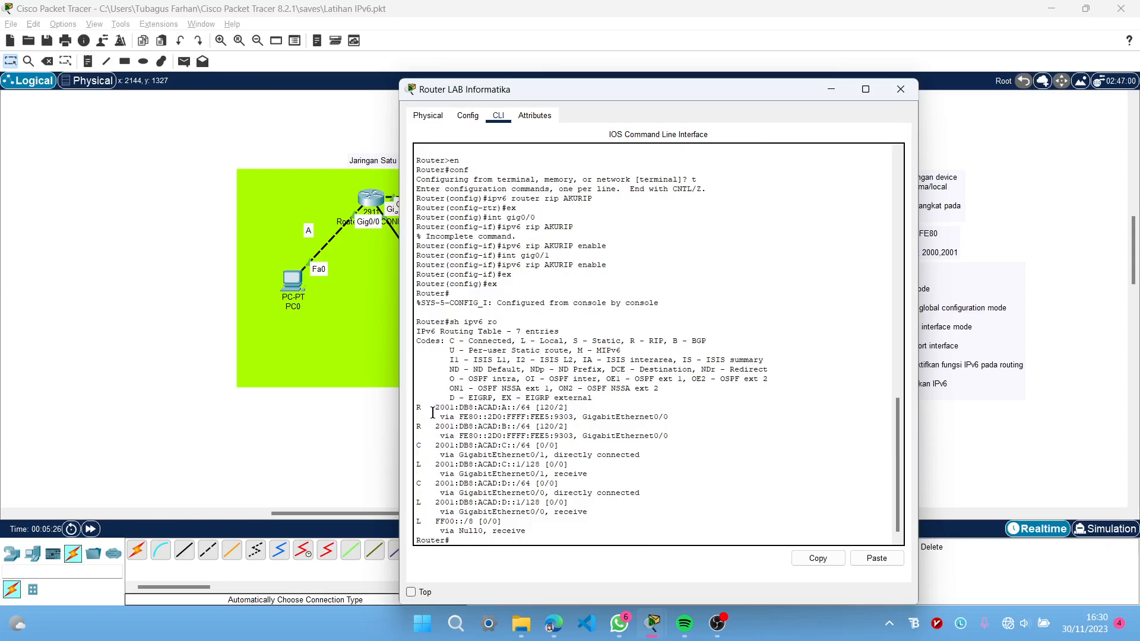
# Step: Examine the RIP routes and the R code in the routing table legend, and close the router window
pyautogui.moveTo(418, 408); pyautogui.dragTo(673, 436)
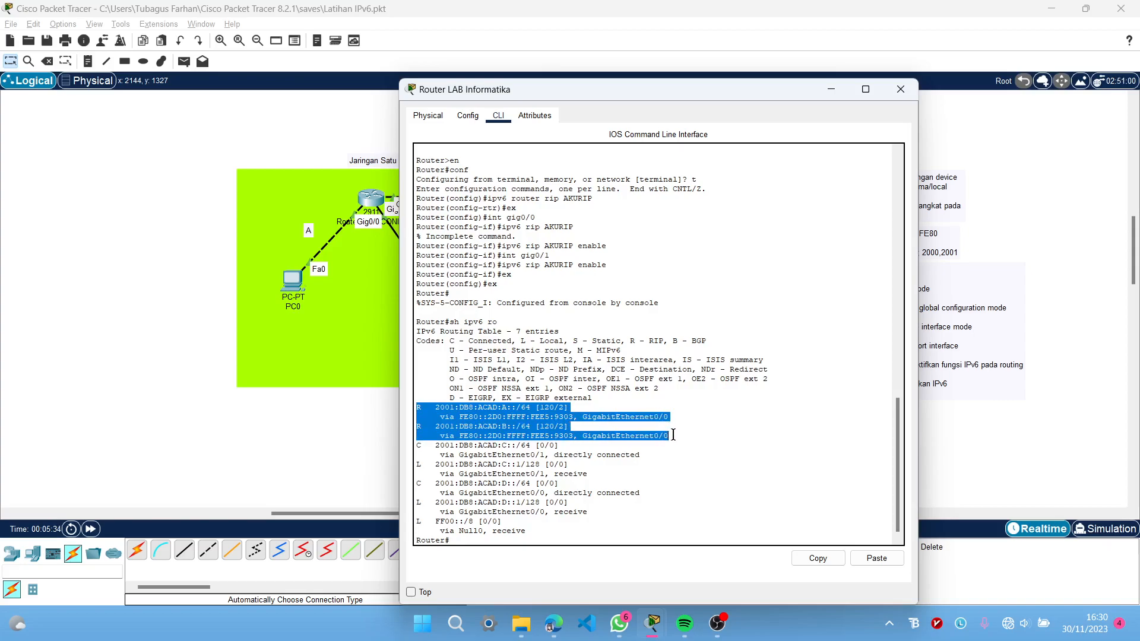
pyautogui.moveTo(630, 341); pyautogui.dragTo(664, 340)
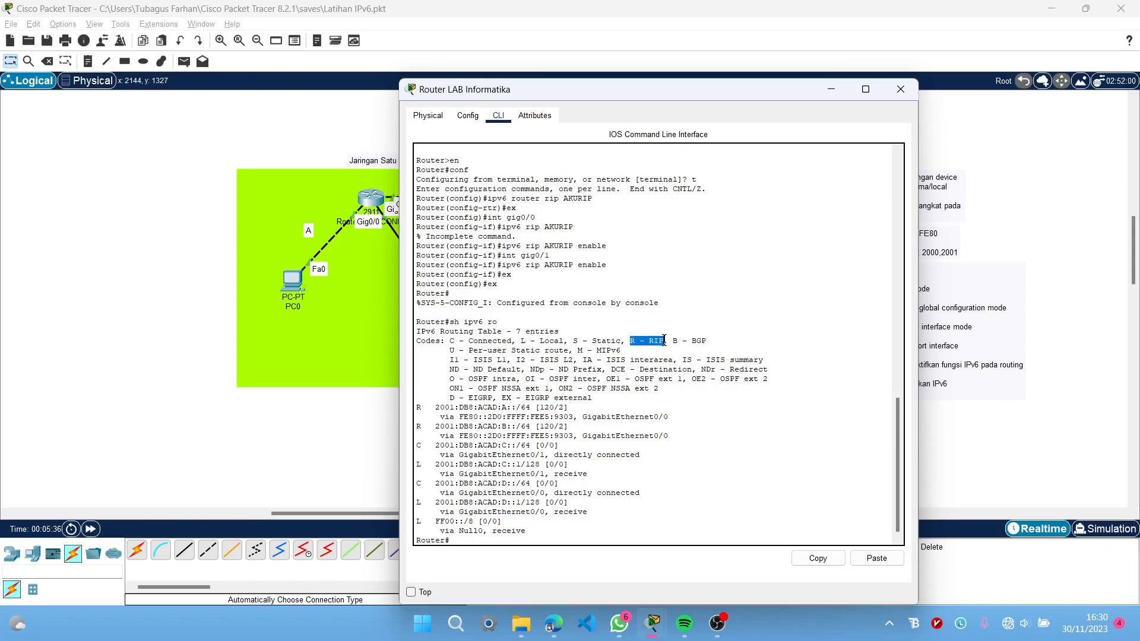
pyautogui.click(647, 410)
pyautogui.moveTo(416, 409); pyautogui.dragTo(679, 435)
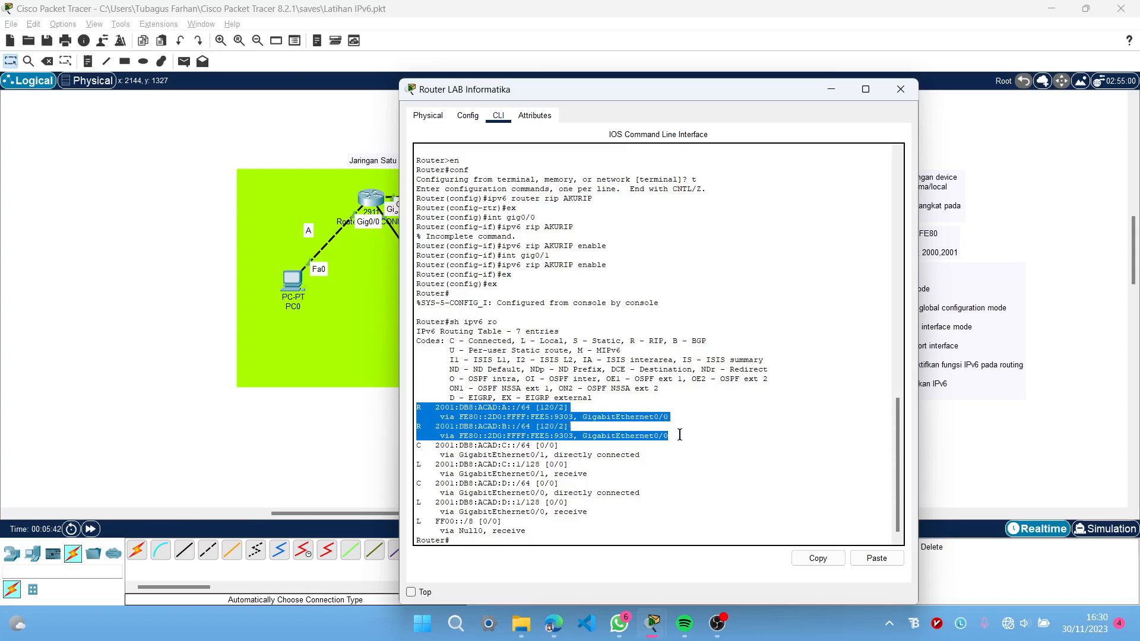
pyautogui.click(900, 89)
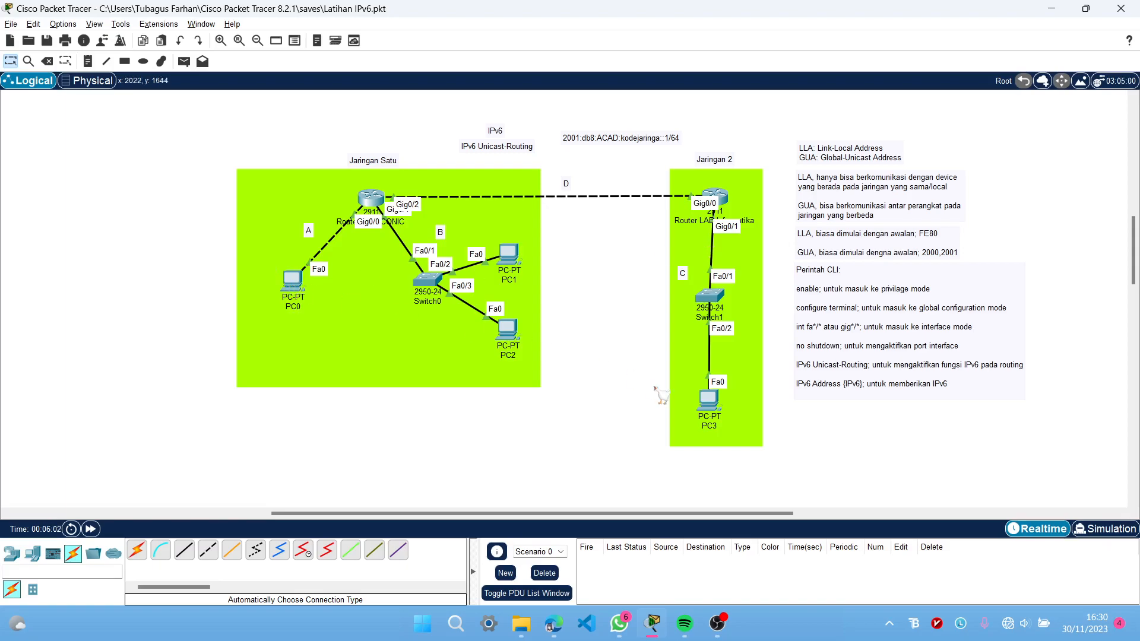
# Step: Run ipconfig in the command prompt of PC3 to look up its IPv6 address
pyautogui.click(708, 397)
pyautogui.click(507, 115)
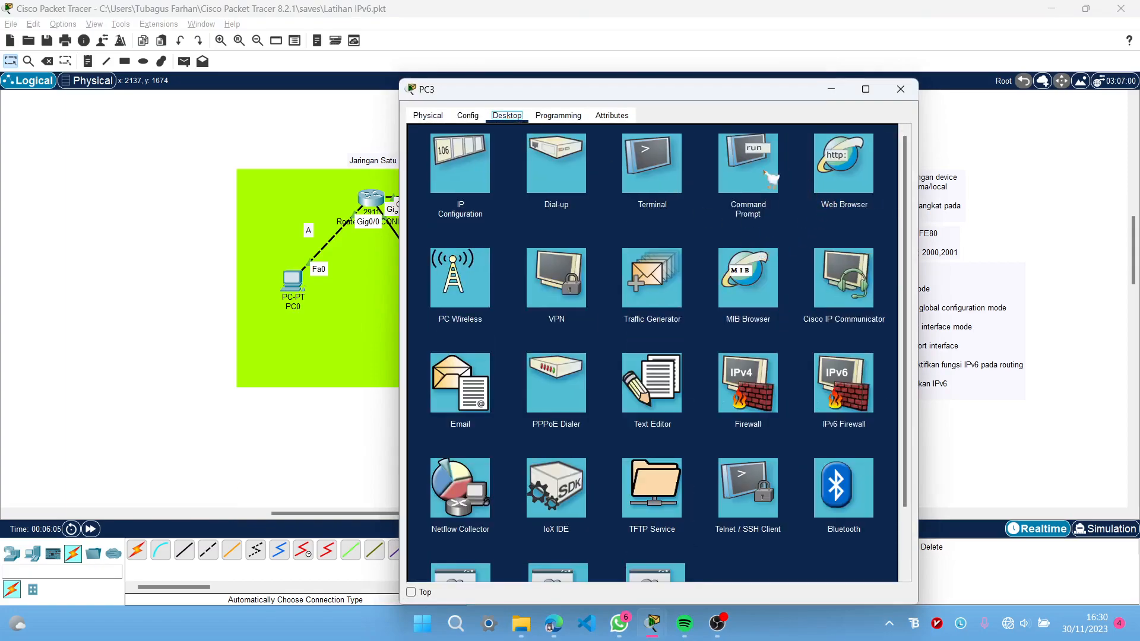
pyautogui.click(769, 172)
pyautogui.write('ipconifg')
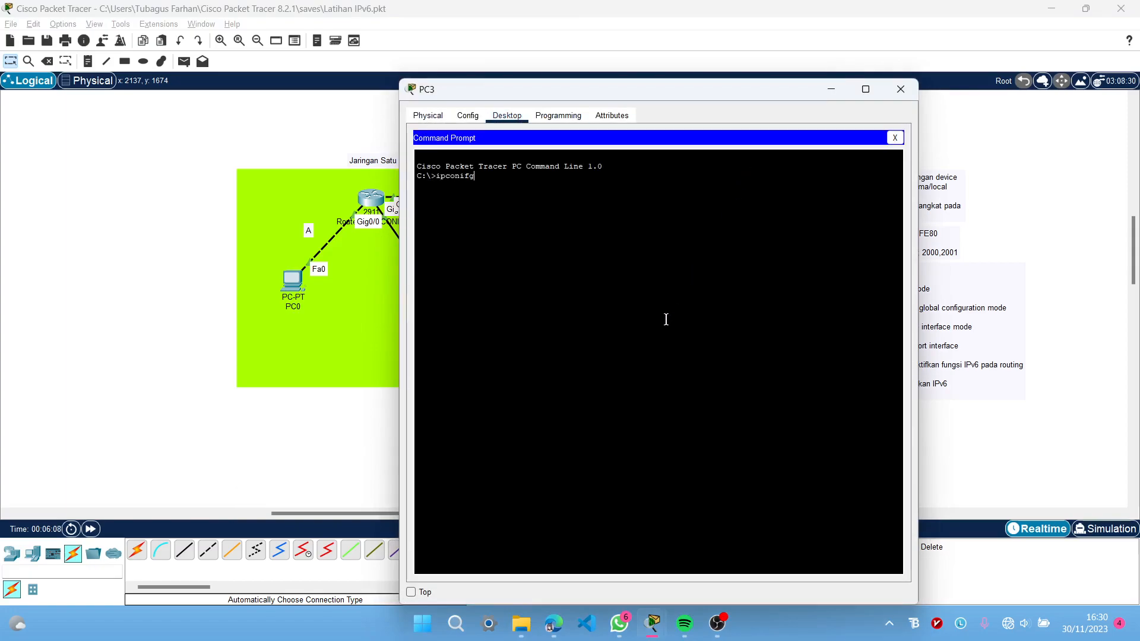
pyautogui.press('Return')
pyautogui.press('Up')
pyautogui.press('BackSpace')
pyautogui.press('BackSpace')
pyautogui.write('fig')
pyautogui.press('Return')
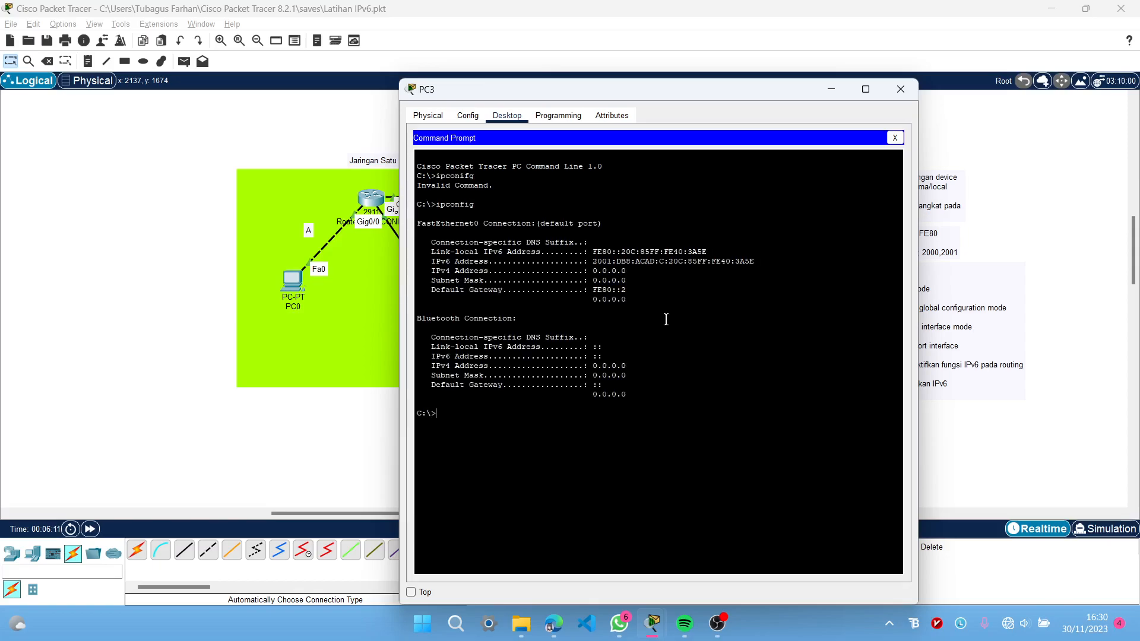
# Step: Copy PC3's global IPv6 address from the ipconfig output and close the PC3 window
pyautogui.moveTo(593, 263); pyautogui.dragTo(758, 261)
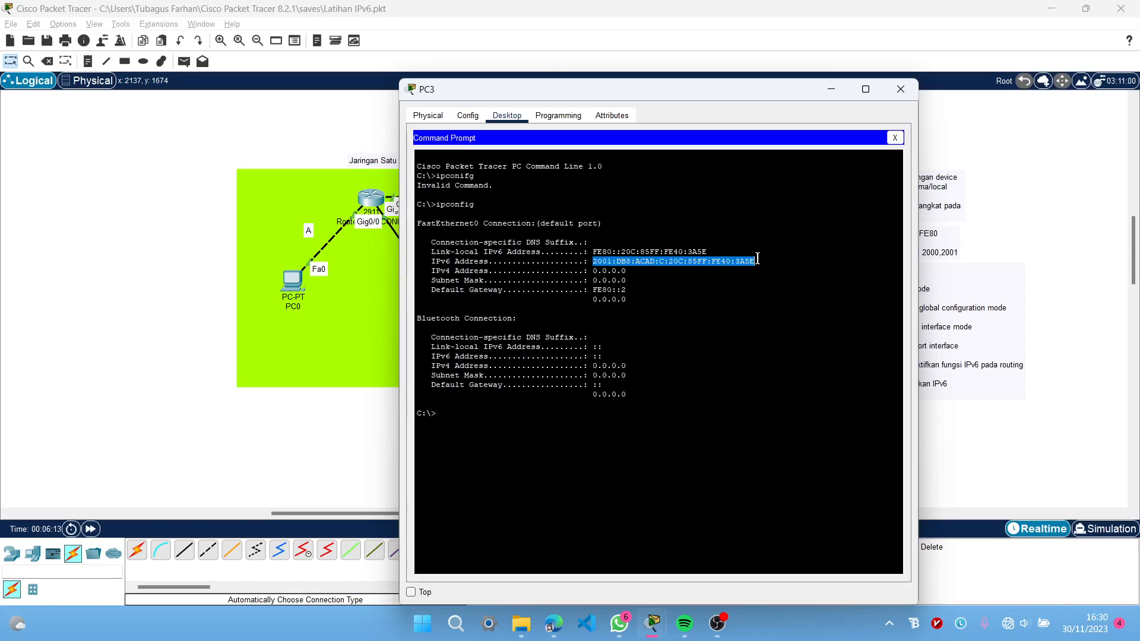
pyautogui.rightClick(716, 261)
pyautogui.click(750, 283)
pyautogui.click(900, 90)
# Step: Ping PC3 at 2001:DB8:ACAD:C:20C:85FF:FE40:3A5E from PC0's command prompt, check the replies and close the PC0 window
pyautogui.click(292, 280)
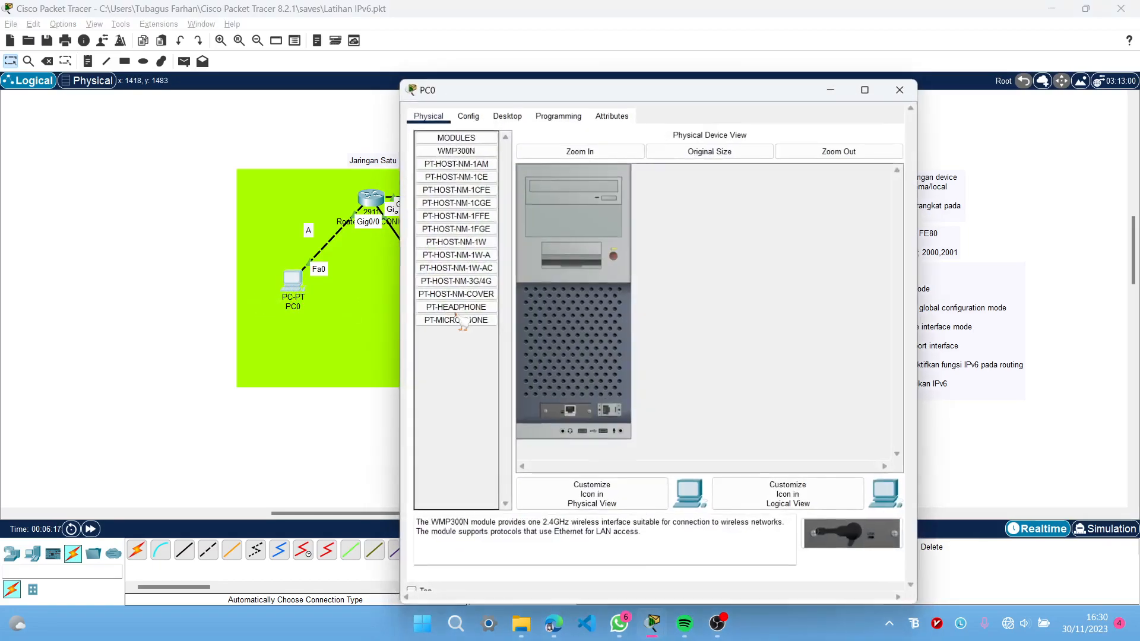
pyautogui.click(507, 115)
pyautogui.click(759, 164)
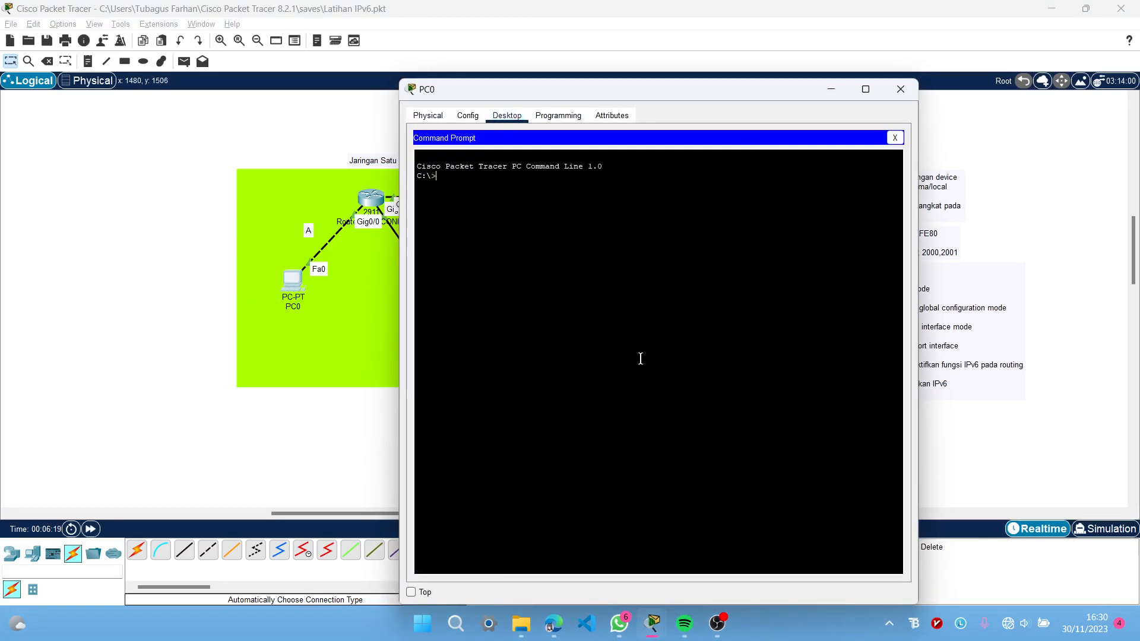
pyautogui.write('ping')
pyautogui.rightClick(608, 398)
pyautogui.click(655, 421)
pyautogui.press('Return')
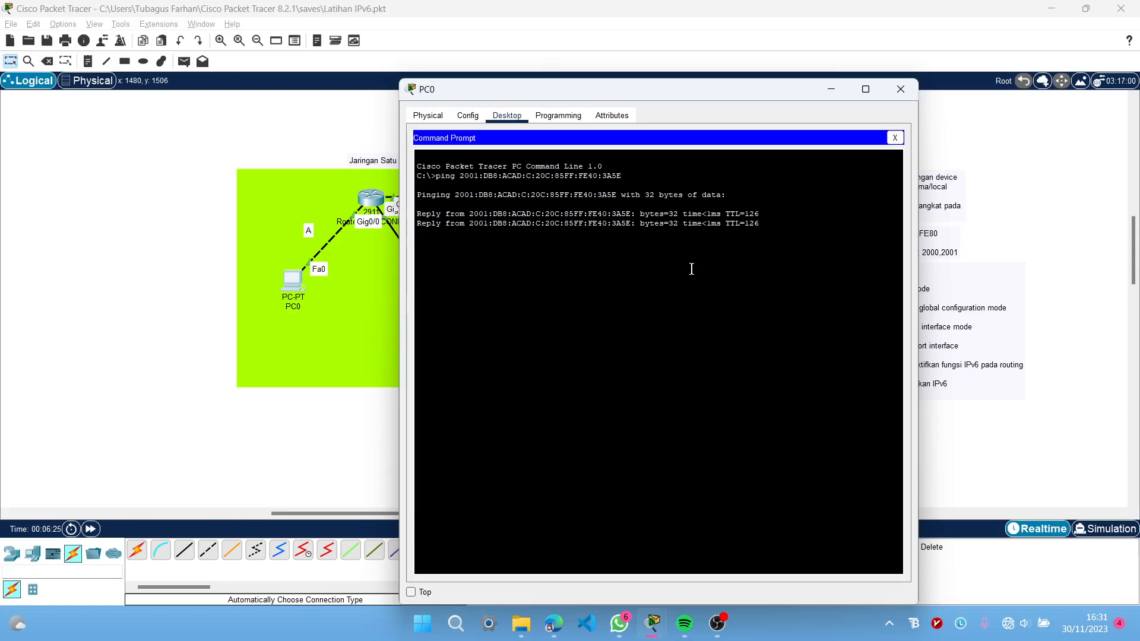
pyautogui.moveTo(687, 97); pyautogui.dragTo(544, 83)
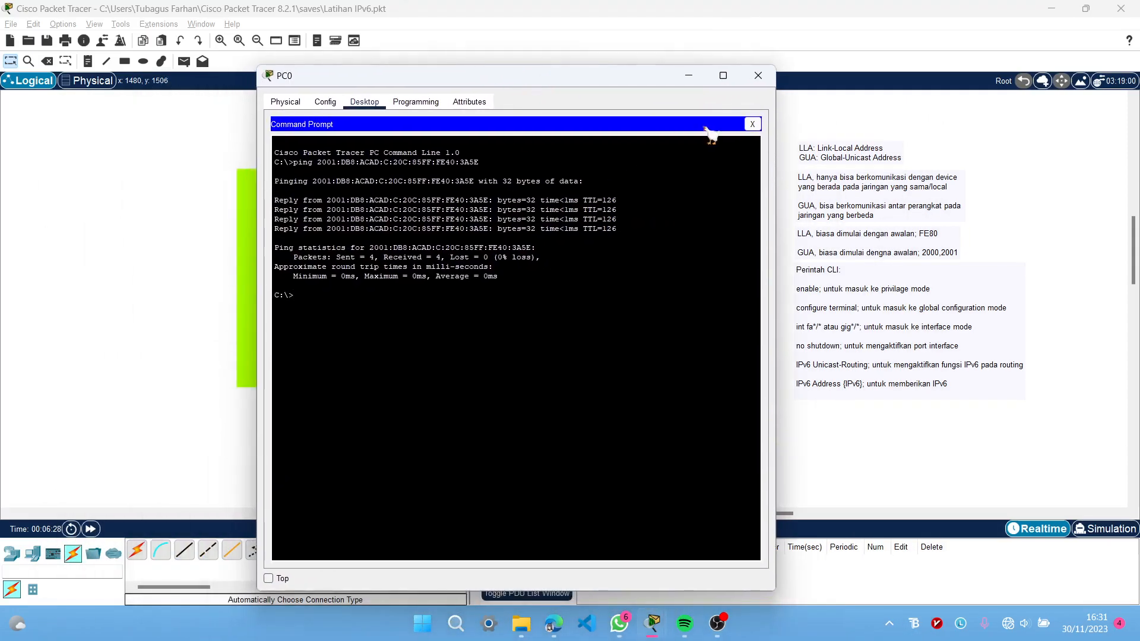
pyautogui.click(752, 124)
pyautogui.click(758, 76)
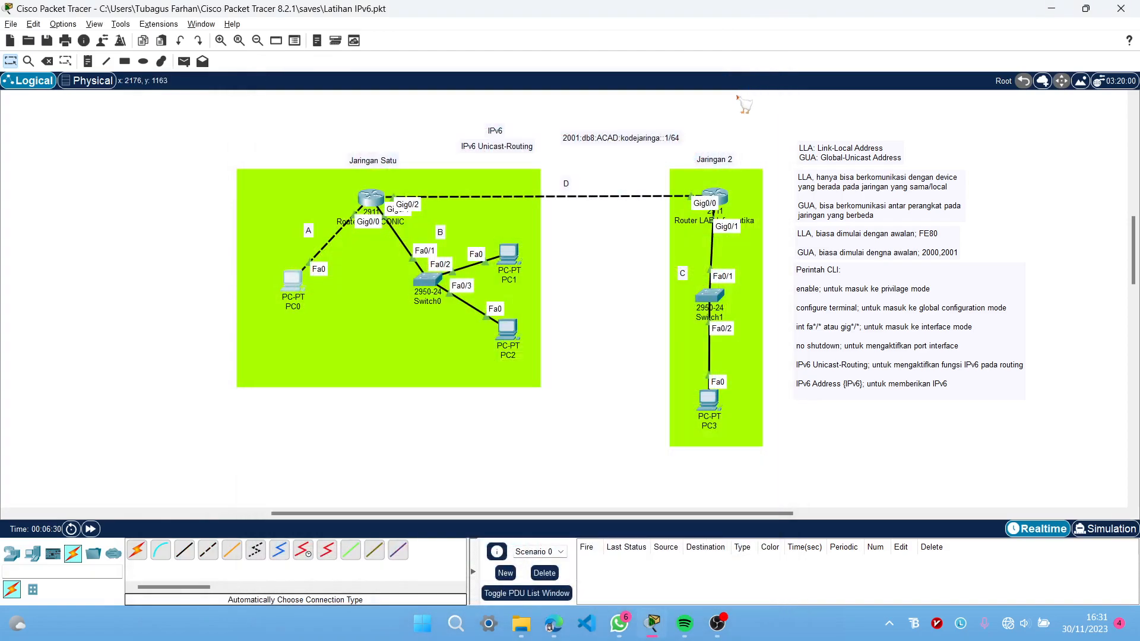
# Step: Remove the IPv6 RIP process AKURIP from Router LAB Informatika in global configuration mode and return to privileged mode
pyautogui.click(714, 197)
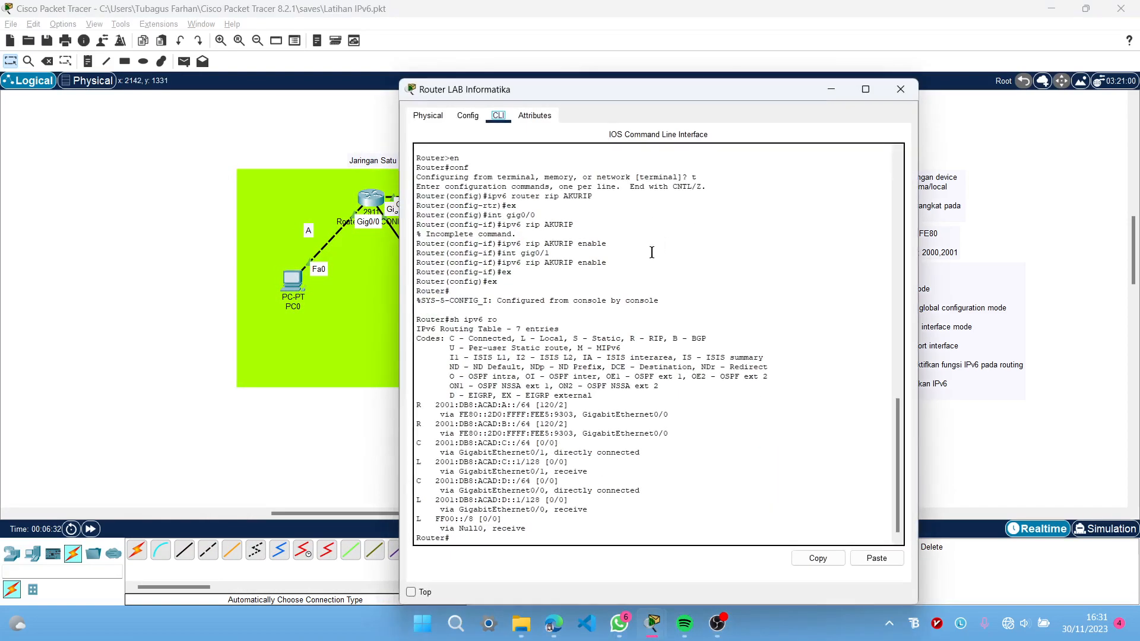
pyautogui.click(631, 431)
pyautogui.write('conf t')
pyautogui.press('Return')
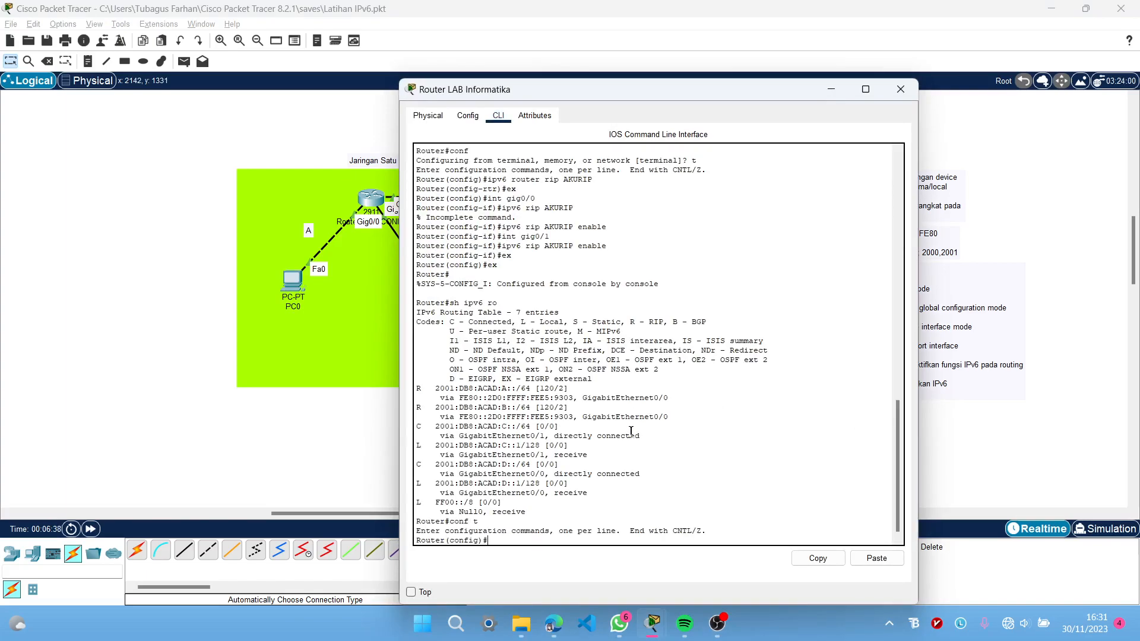
pyautogui.write('ipv')
pyautogui.press('BackSpace')
pyautogui.press('BackSpace')
pyautogui.write('no ipv6 router rip AKURIP')
pyautogui.press('Return')
pyautogui.write('ex')
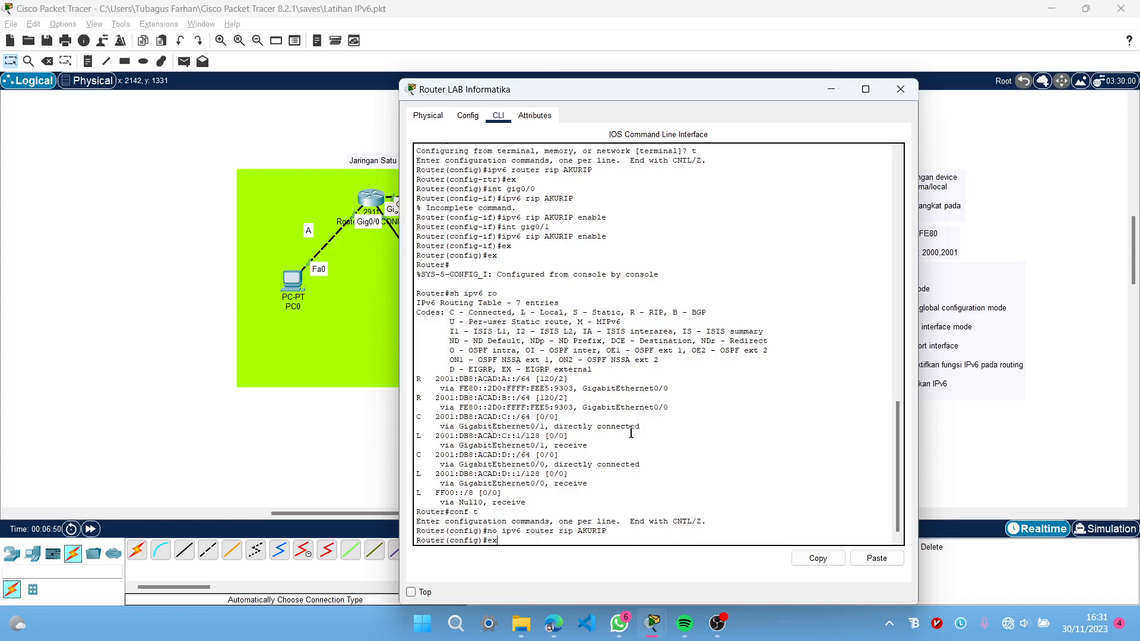
pyautogui.press('Return')
# Step: Display the IPv6 routing table of Router LAB Informatika again, compare it with the earlier listing and close the router window
pyautogui.write('sh ipv6')
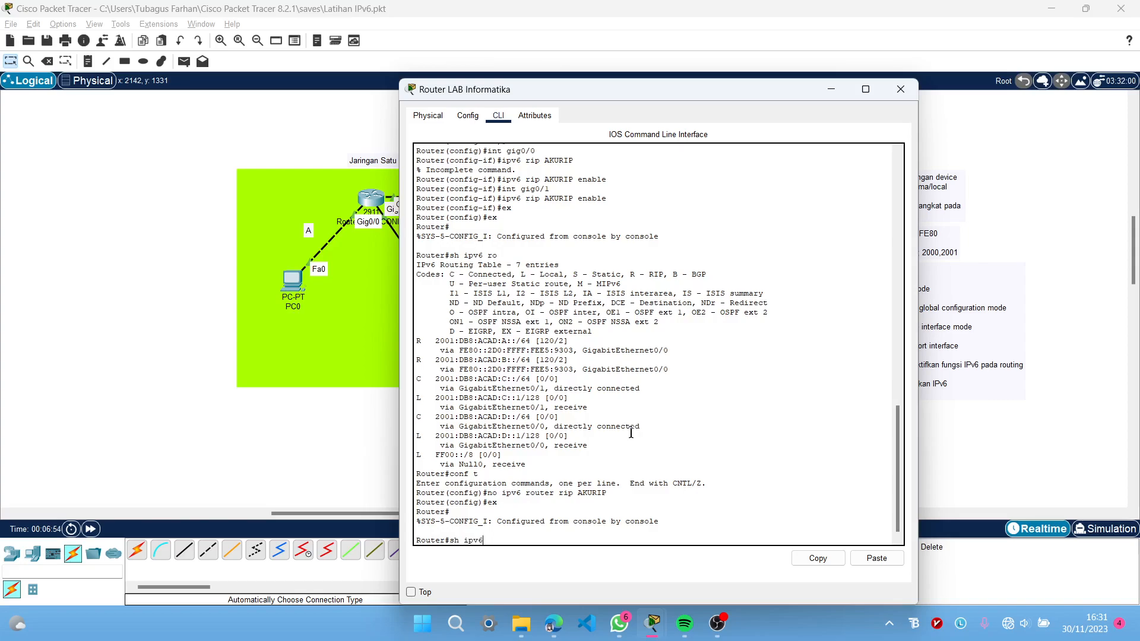
pyautogui.write(' oo')
pyautogui.press('Return')
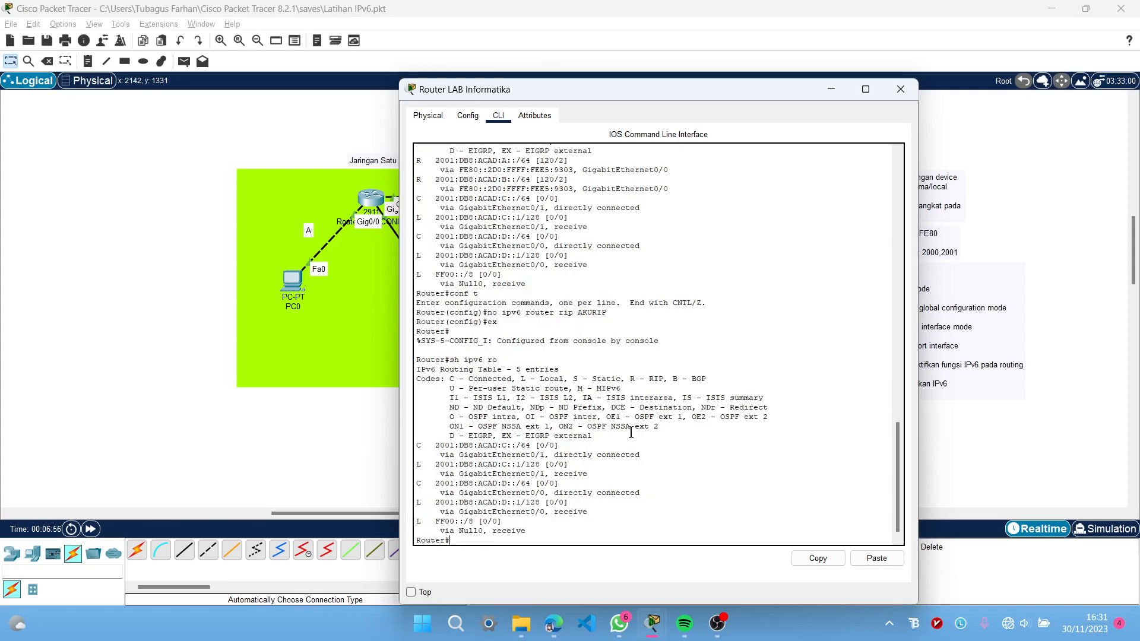
pyautogui.scroll(2, 631, 432)
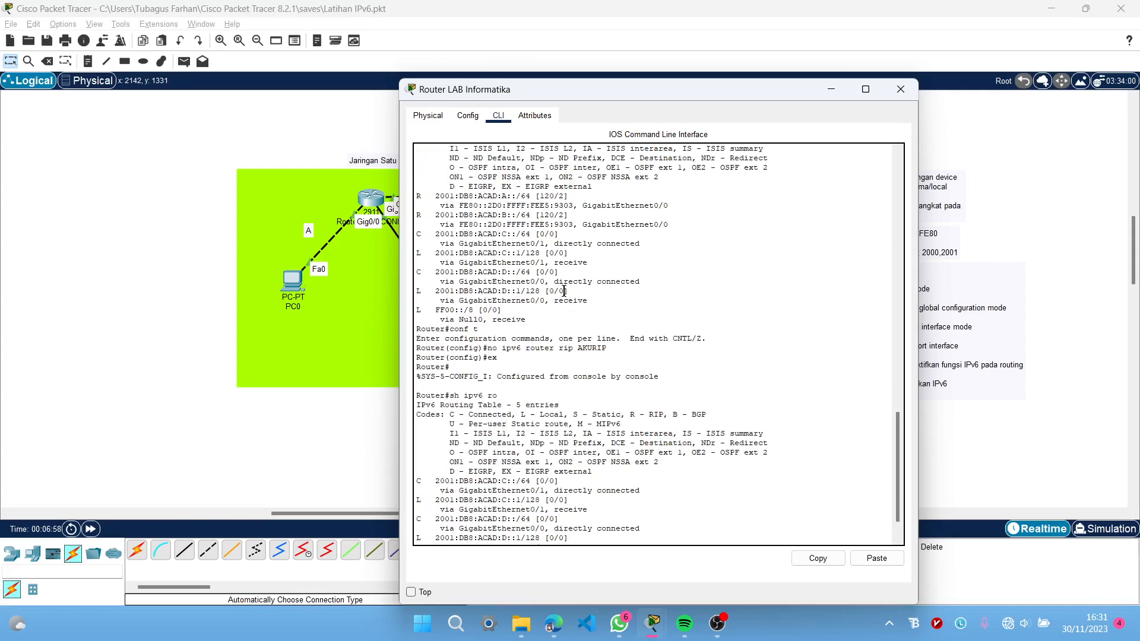
pyautogui.scroll(-2, 465, 514)
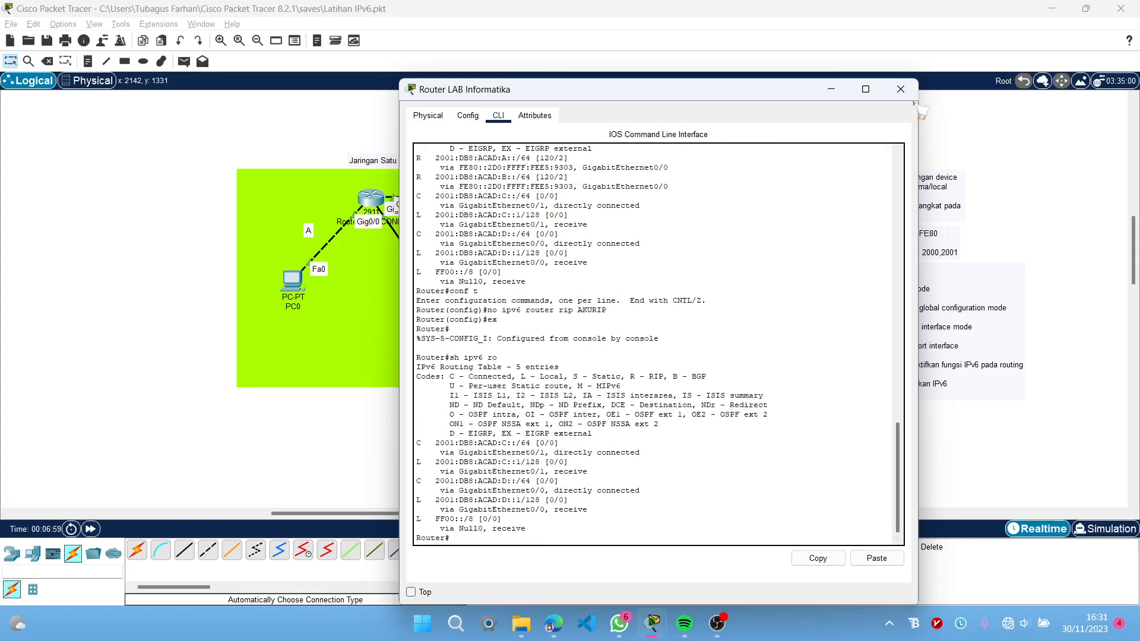
pyautogui.click(900, 89)
# Step: Repeat the ping from PC0 to PC3's IPv6 address, interrupt it and close the PC0 command prompt and window
pyautogui.click(300, 281)
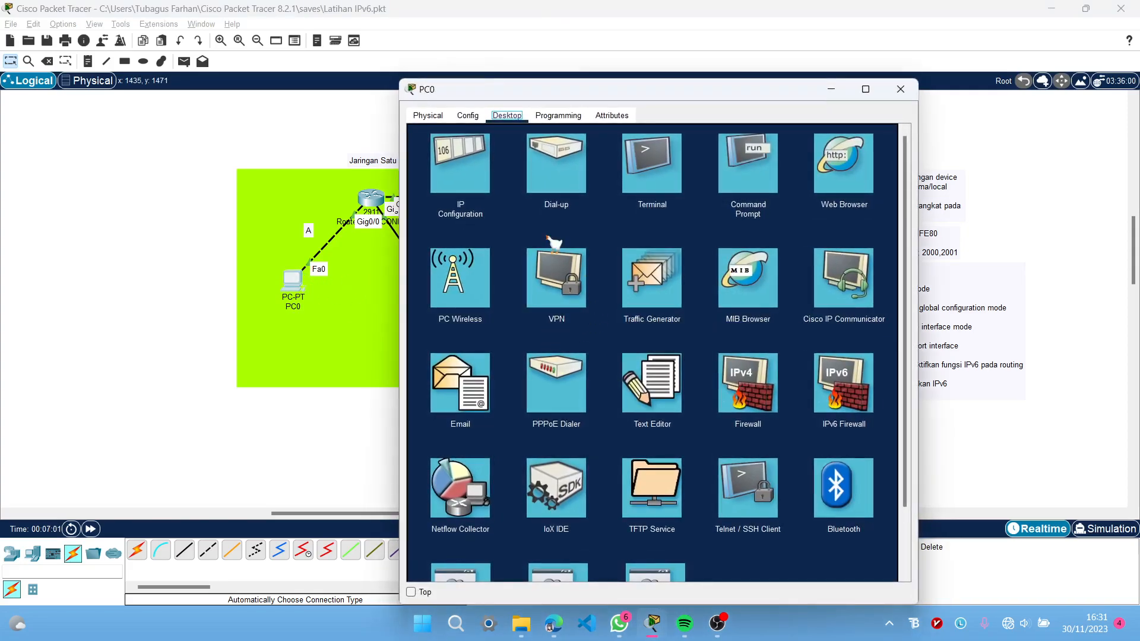
pyautogui.click(751, 172)
pyautogui.press('Up')
pyautogui.press('Return')
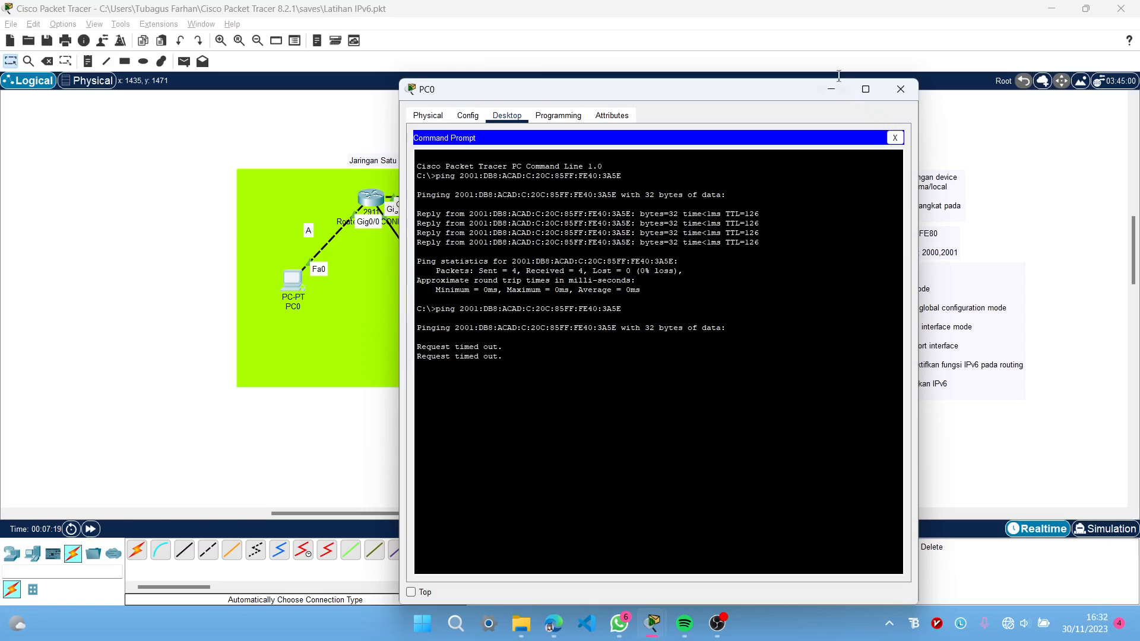
pyautogui.click(900, 89)
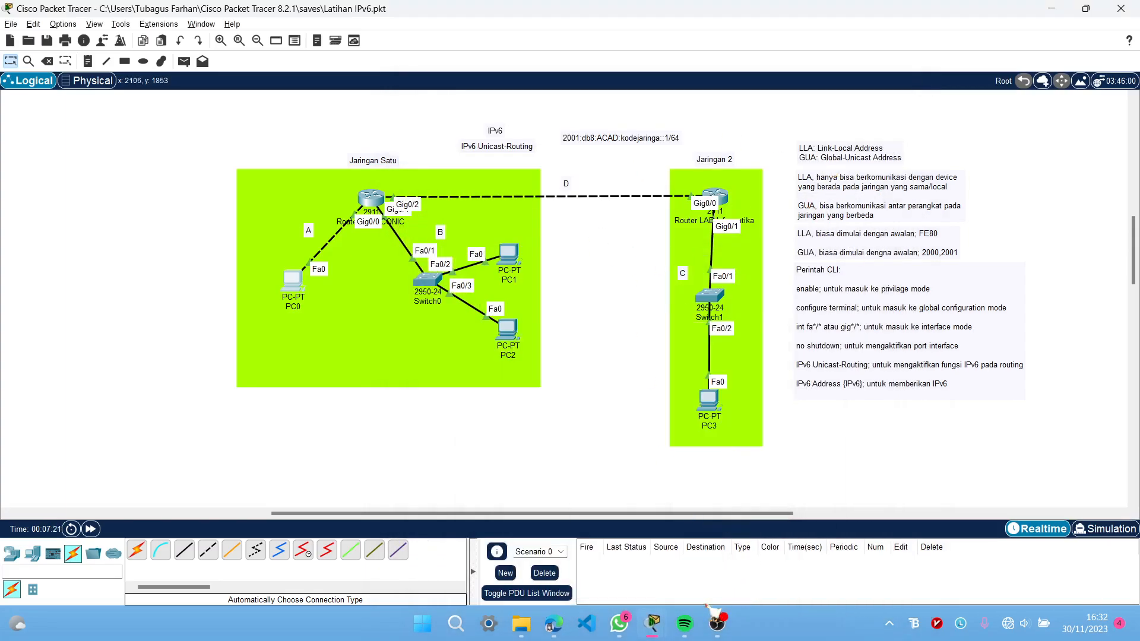
pyautogui.moveTo(657, 620)
pyautogui.click(731, 550)
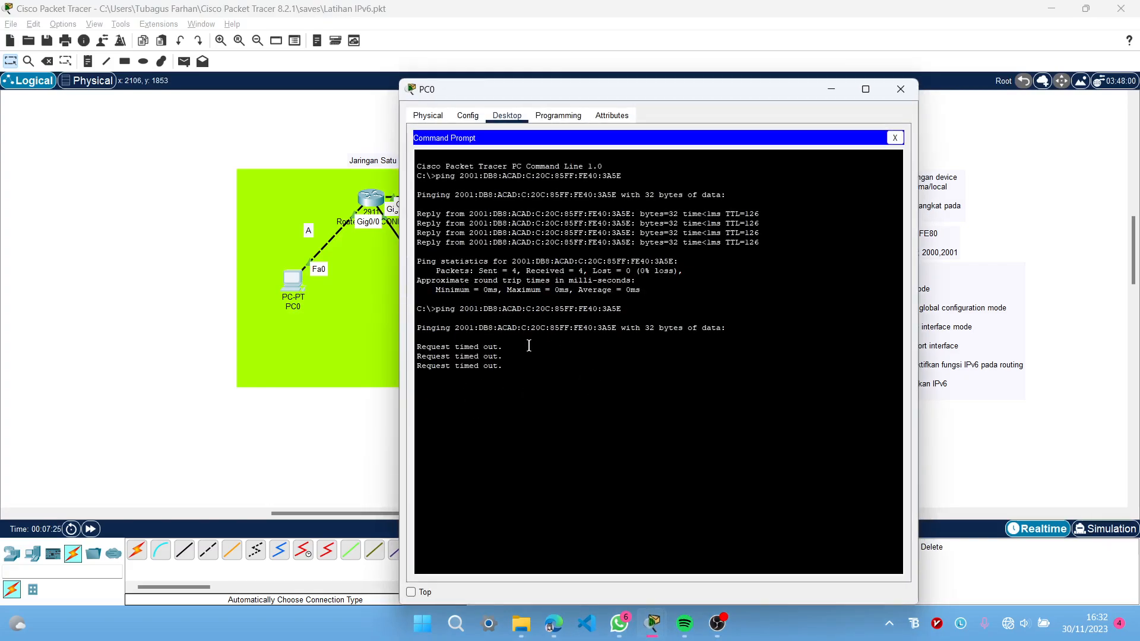
pyautogui.hotkey('ctrl', 'c')
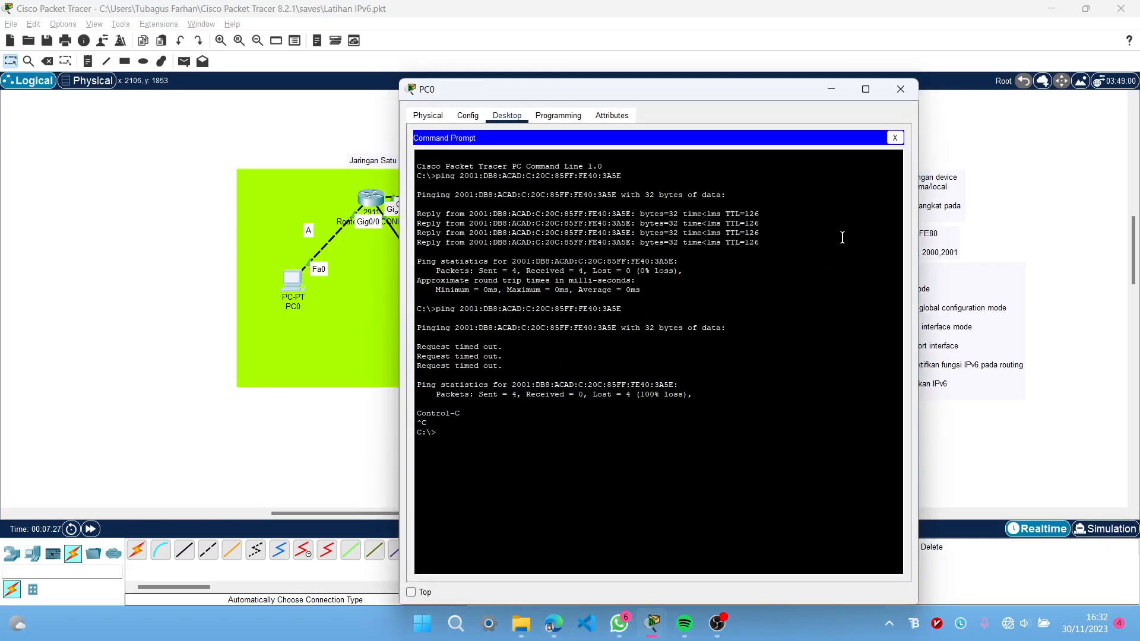
pyautogui.click(895, 138)
pyautogui.click(900, 89)
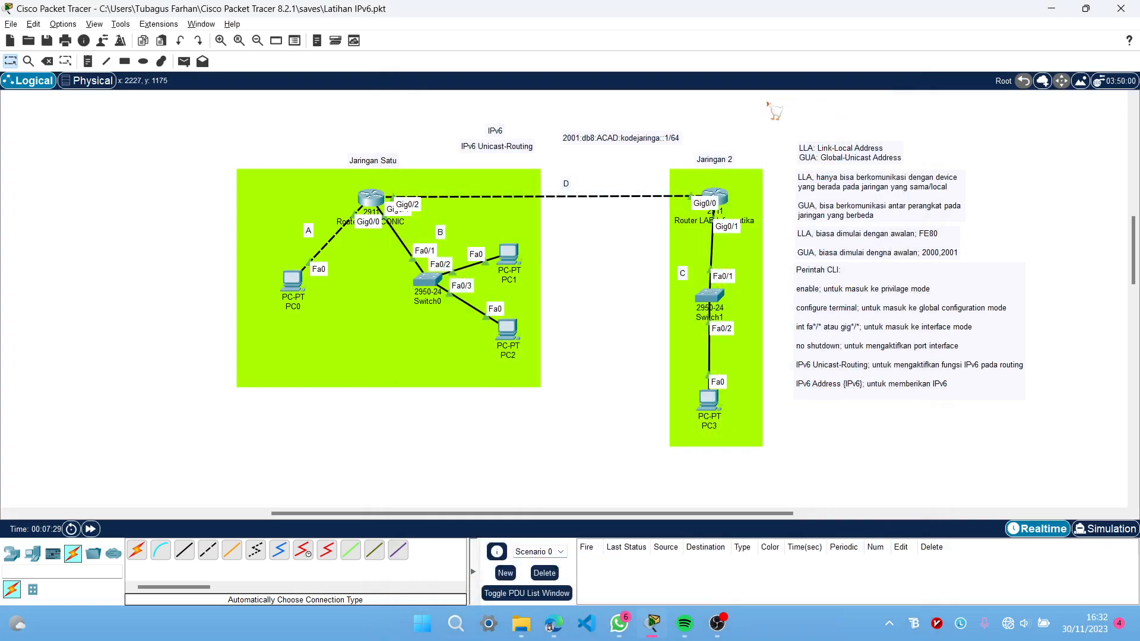